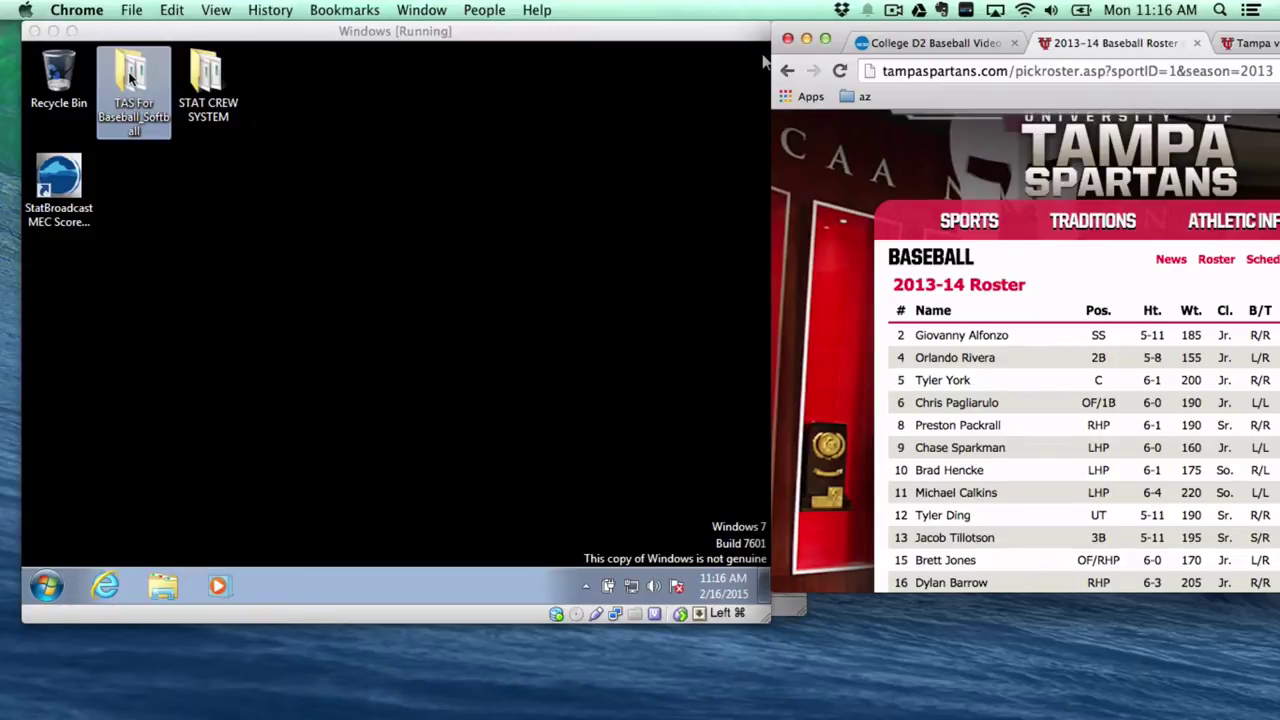
Focus the VirtualBox window that shows the Windows 7 VM desktop.
left_click(764, 62)
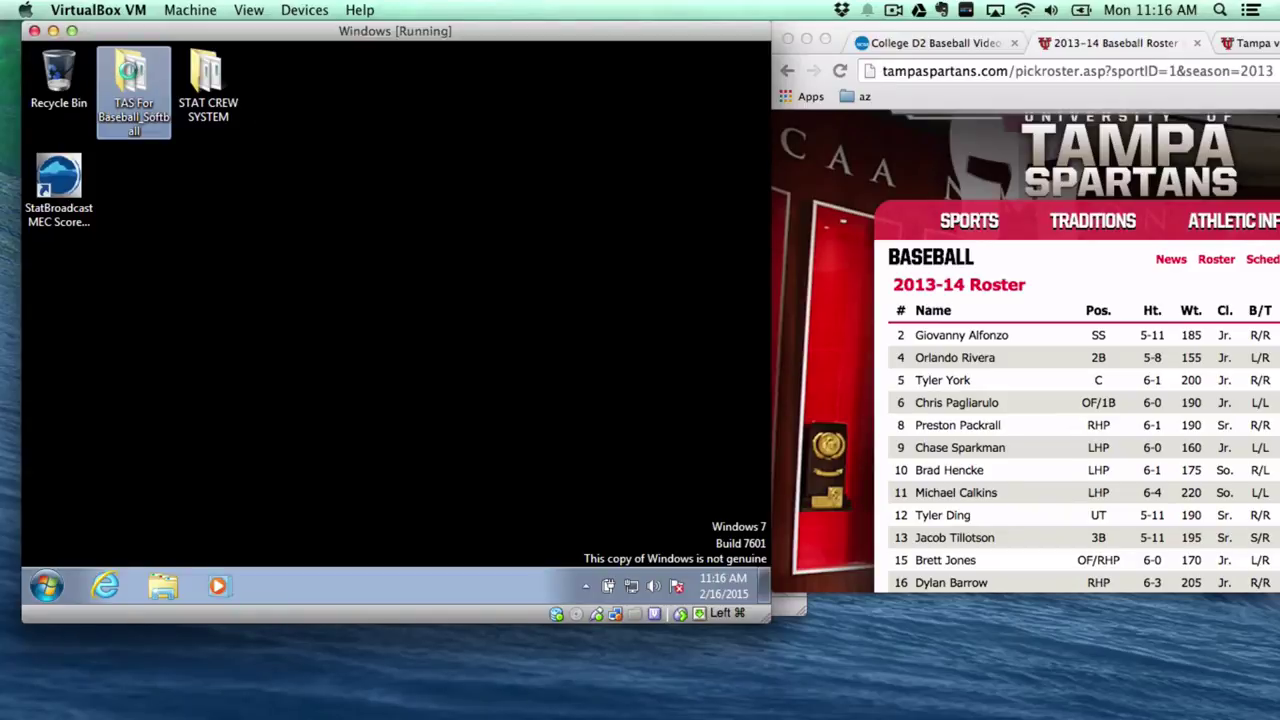
Launch TAS Utilities from its shortcut in the TAS For Baseball_Softball folder.
double_click(133, 79)
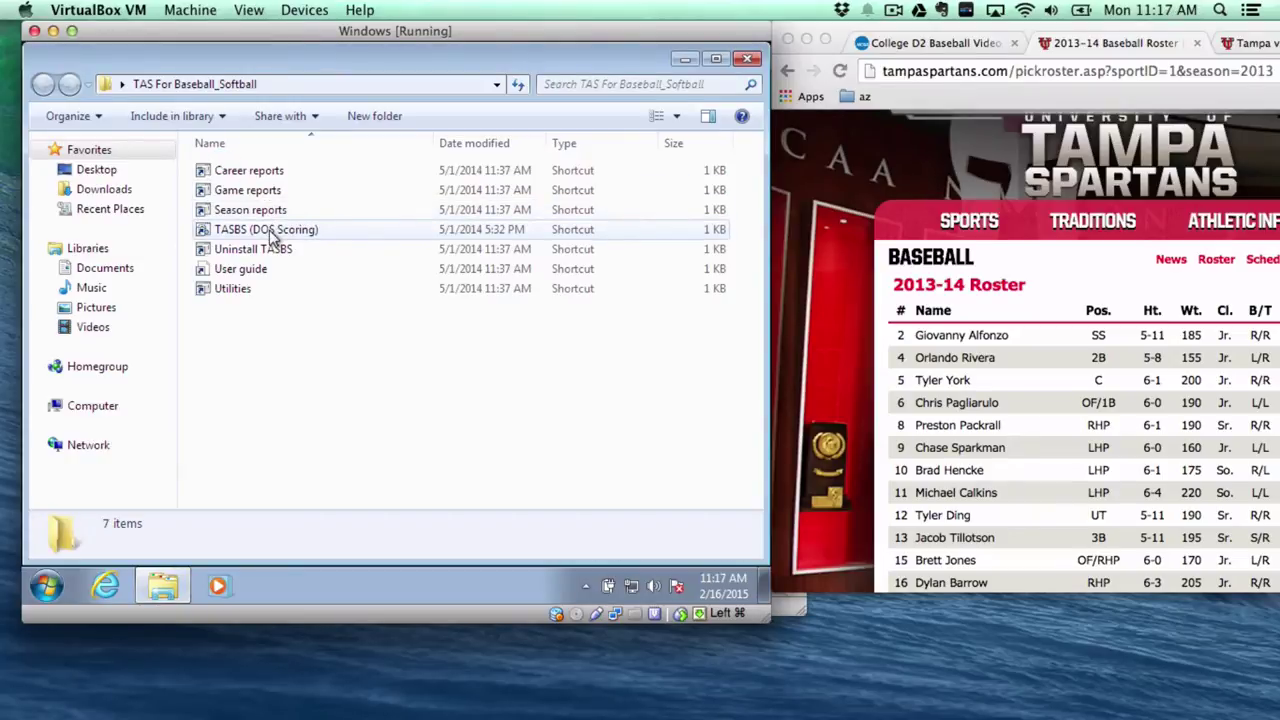
left_click(231, 291)
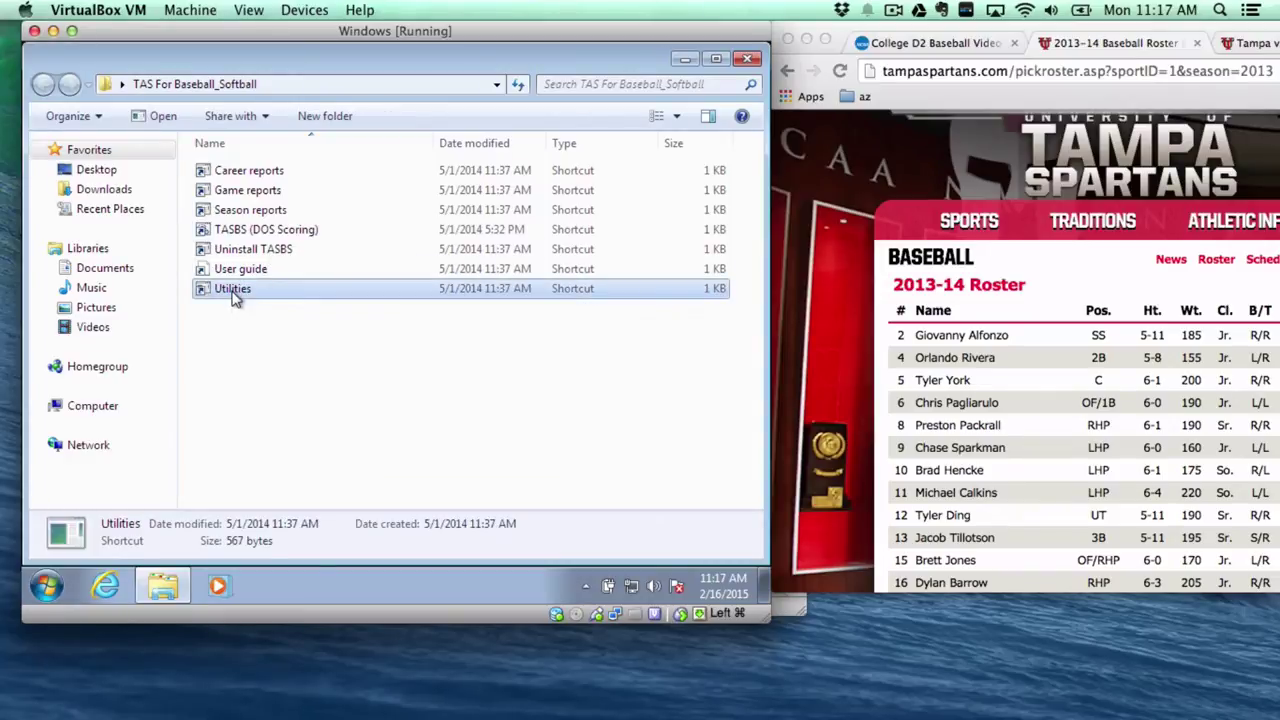
double_click(233, 290)
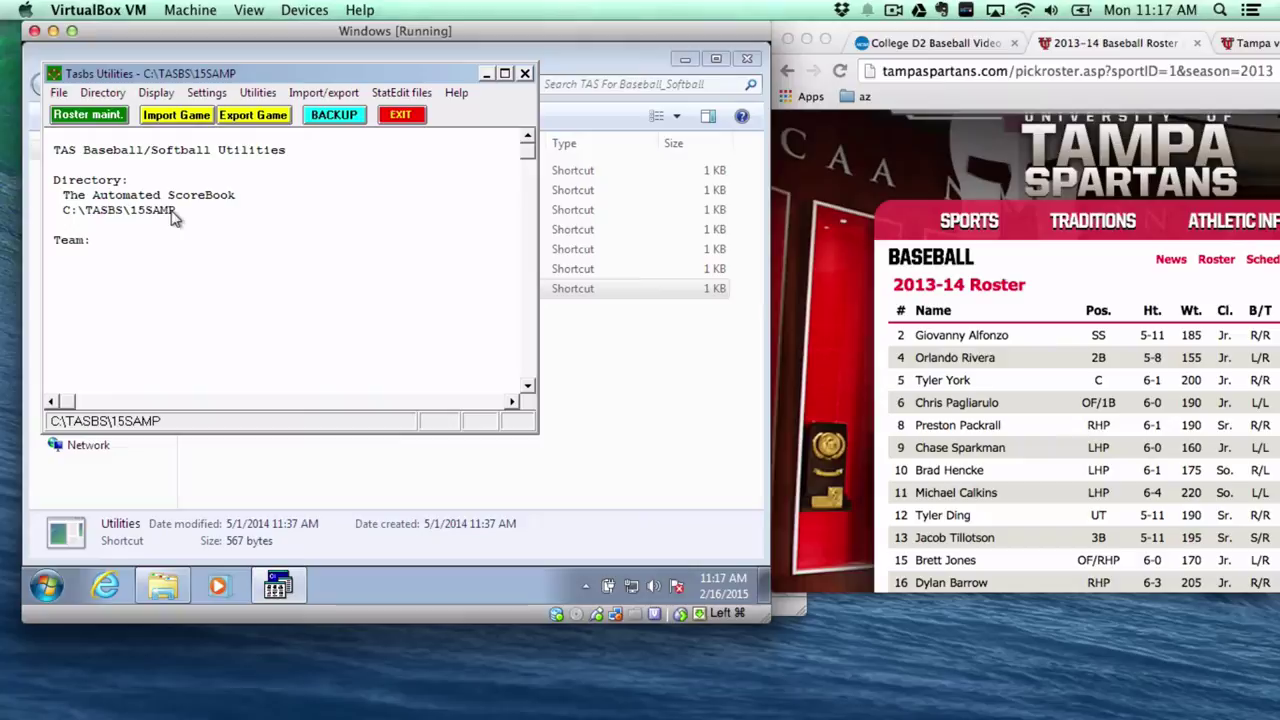
Open Roster maintenance, edit the TAMPA team's roster, and add a blank player entry.
left_click(257, 92)
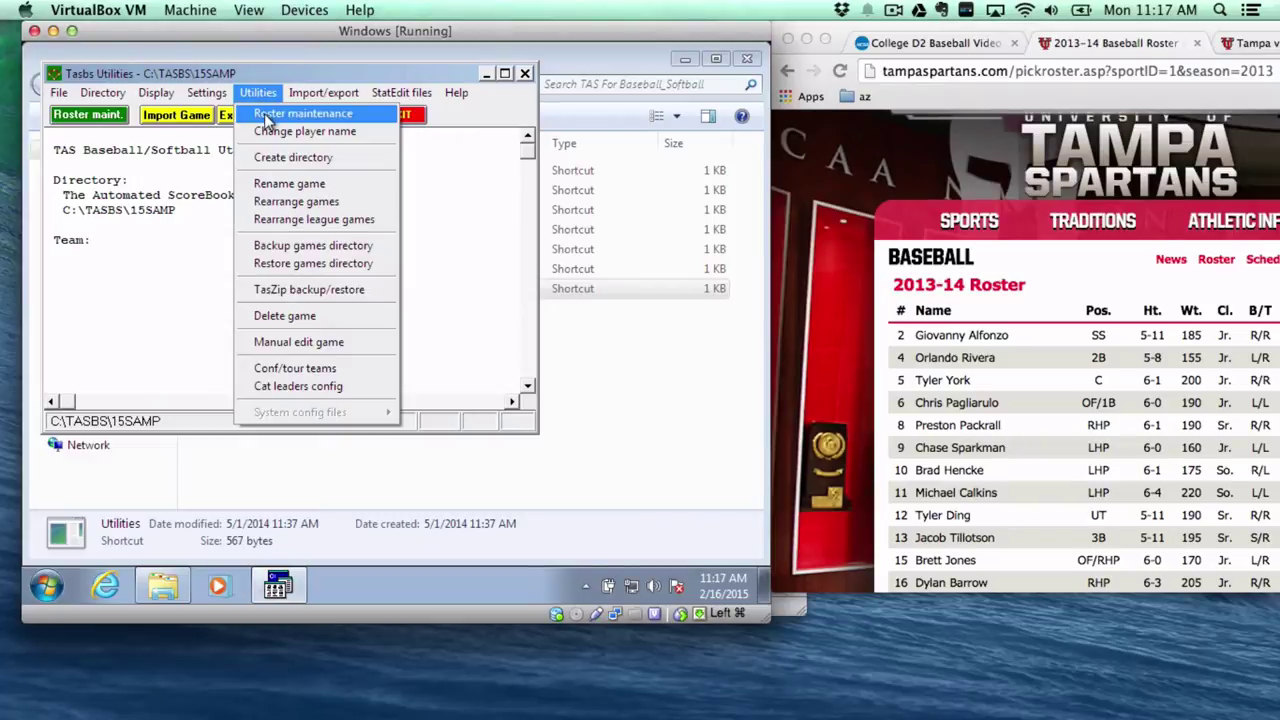
left_click(267, 118)
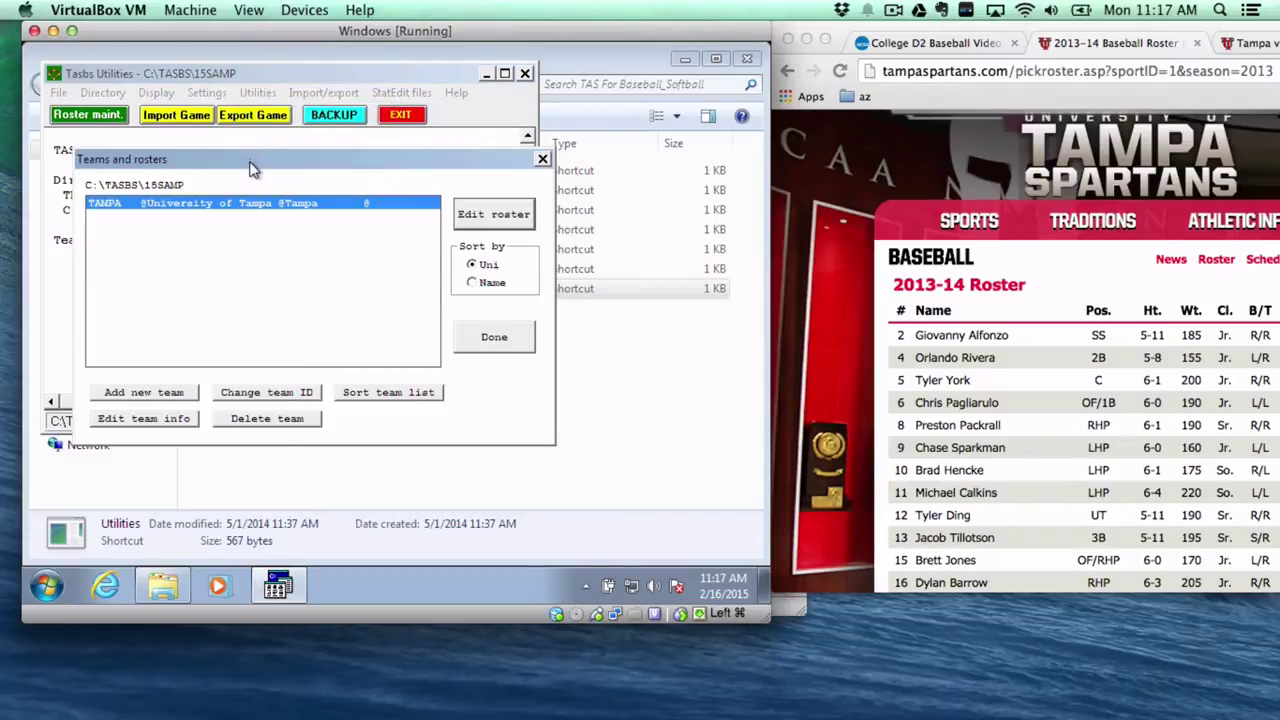
left_click_drag(251, 163, 447, 95)
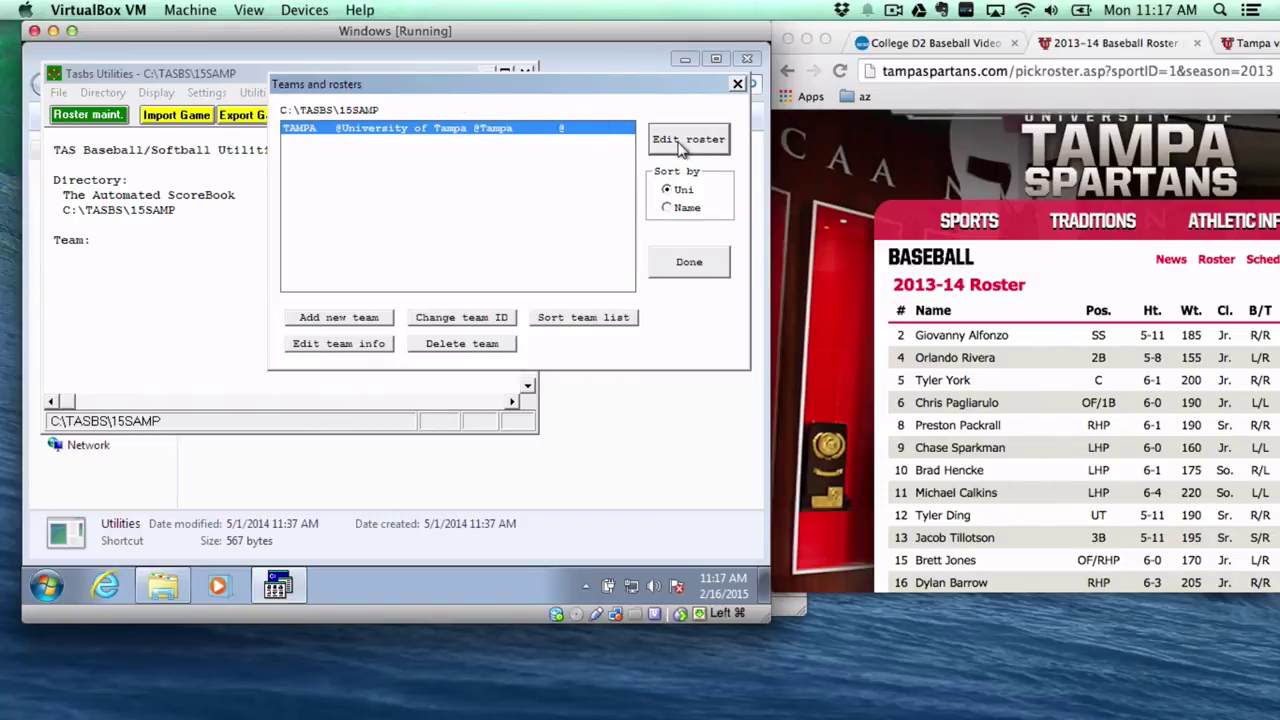
left_click(688, 140)
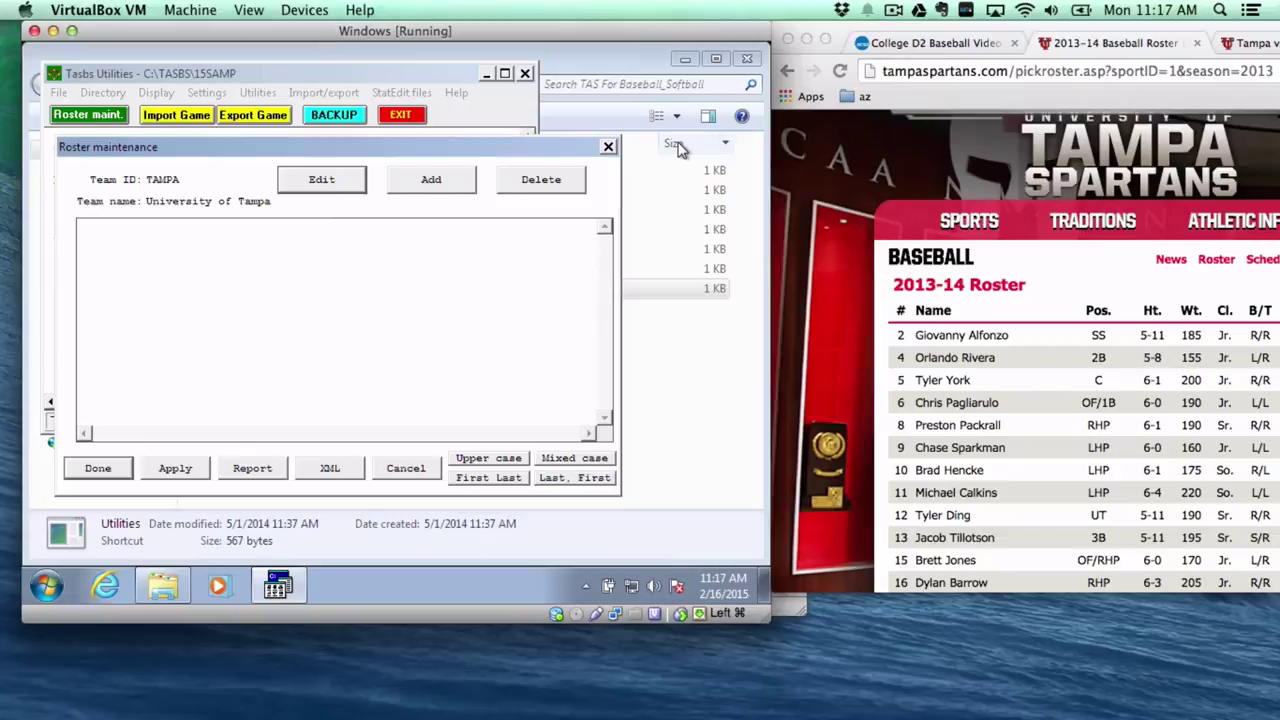
left_click(437, 190)
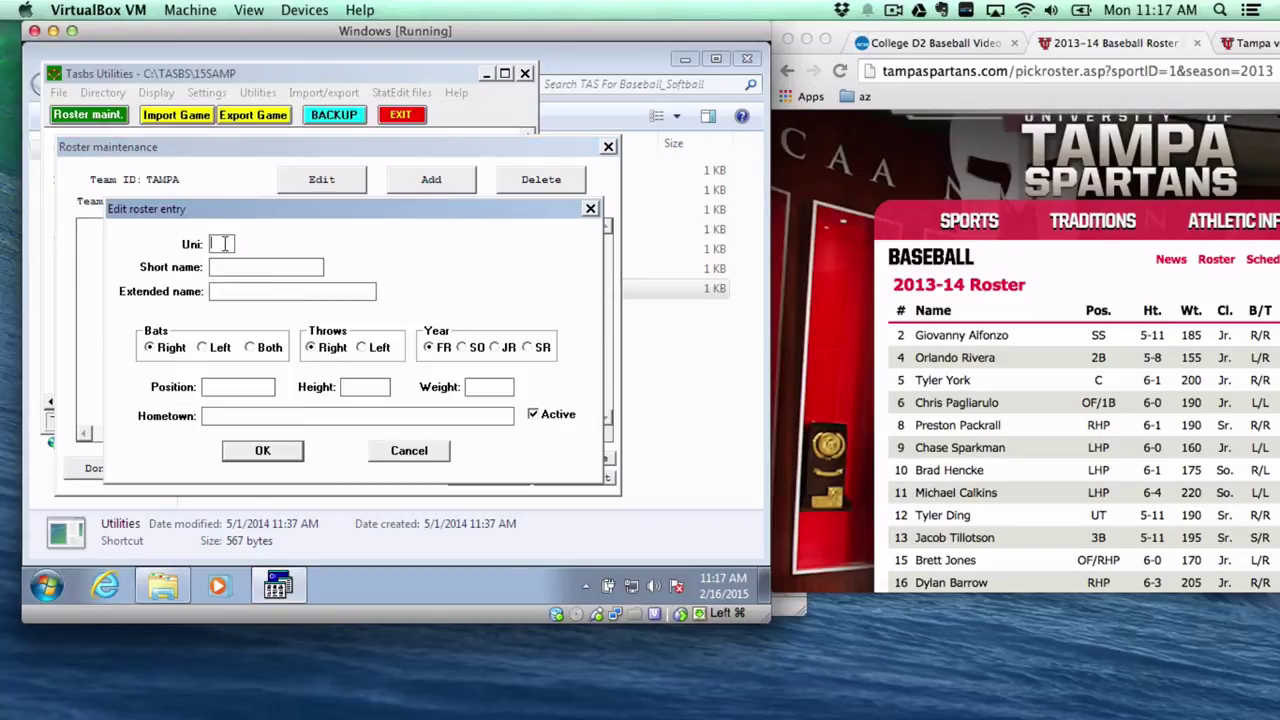
Enter uniform 2, the player's last name as short name, and his full extended name.
left_click(226, 243)
type("2")
key("Tab")
type("Alfonzo")
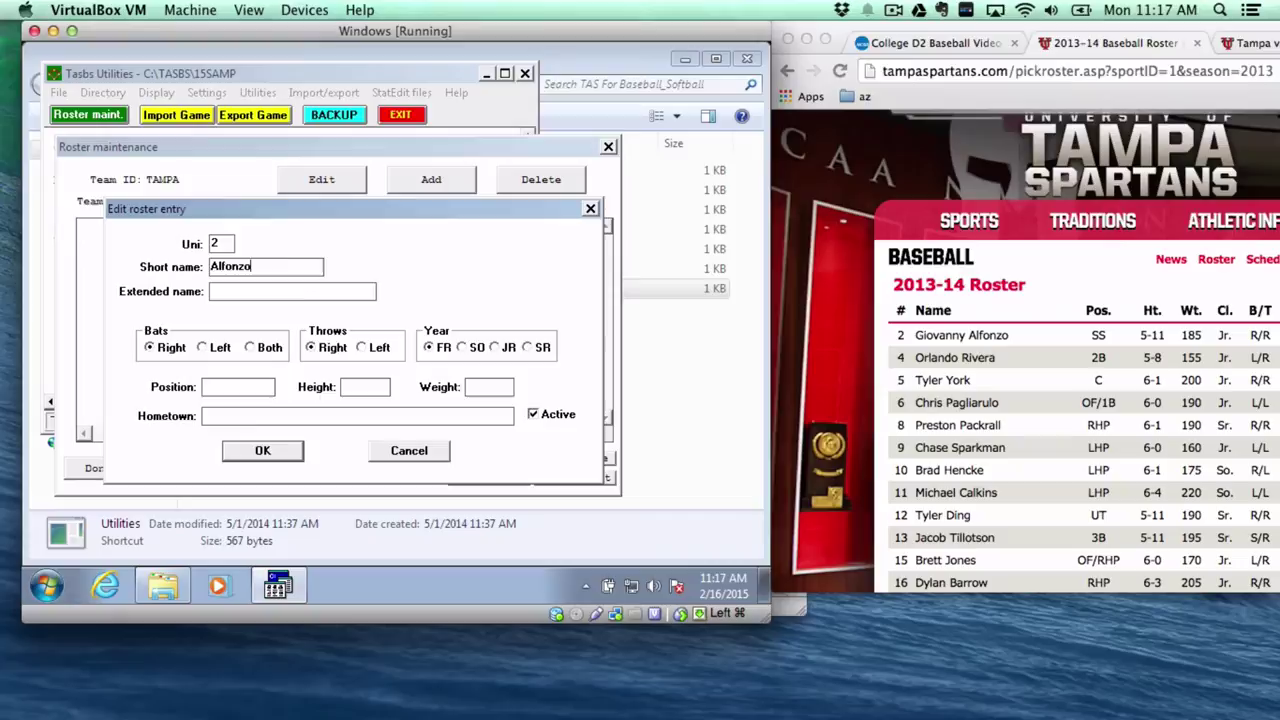
key("Left")
key("Left")
key("Left")
key("Left")
key("Left")
type("G.")
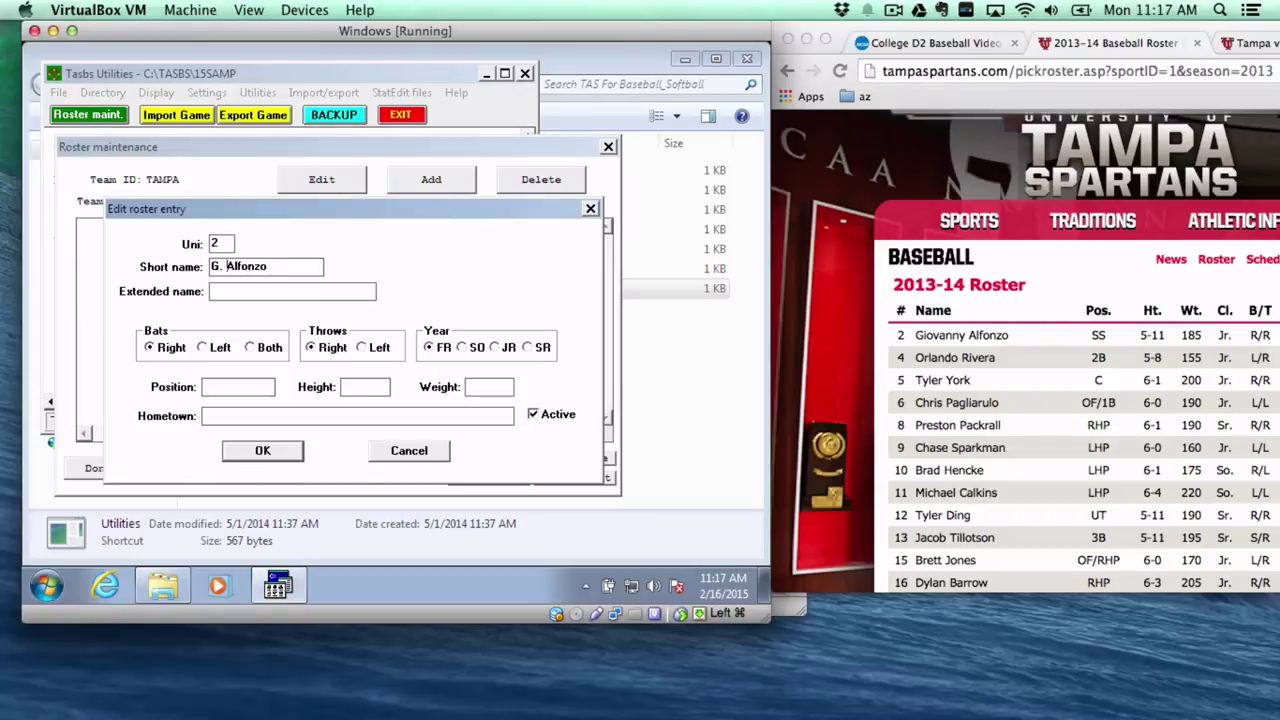
key("BackSpace")
key("BackSpace")
key("BackSpace")
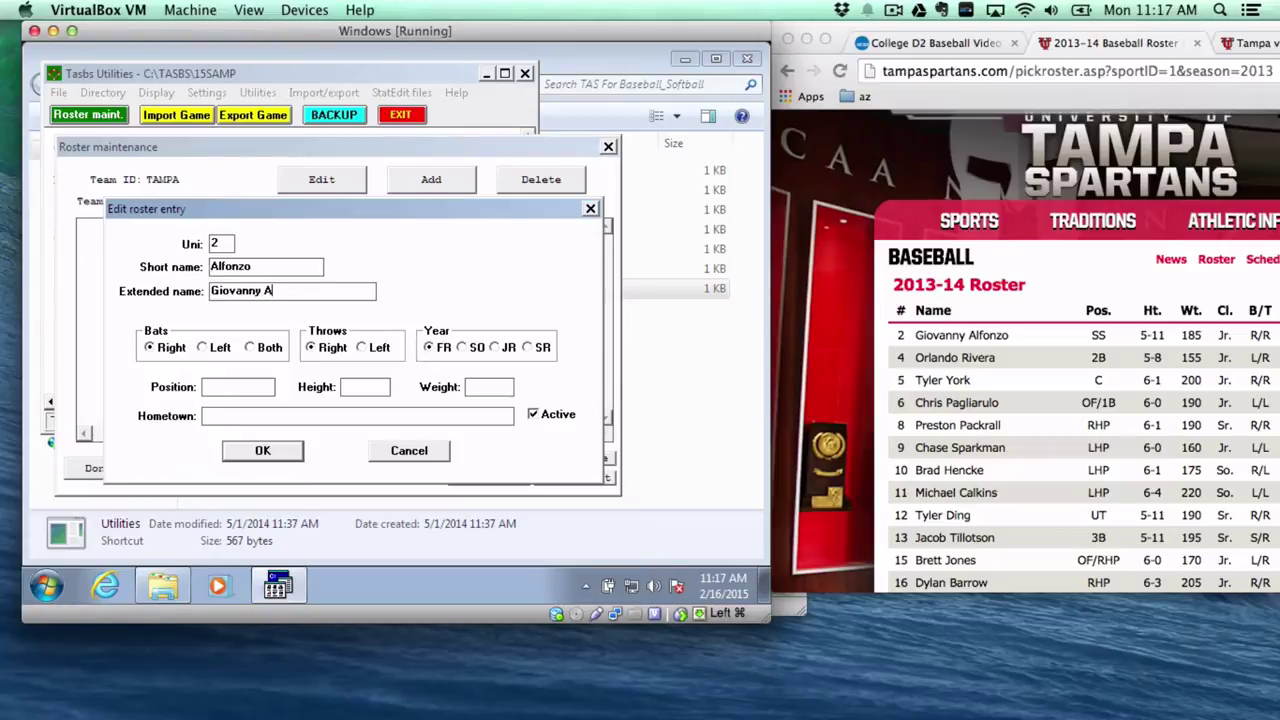
Mark the player a junior at SS, height 5-11, weight 185, and enter his hometown.
left_click_drag(1004, 30, 812, 20)
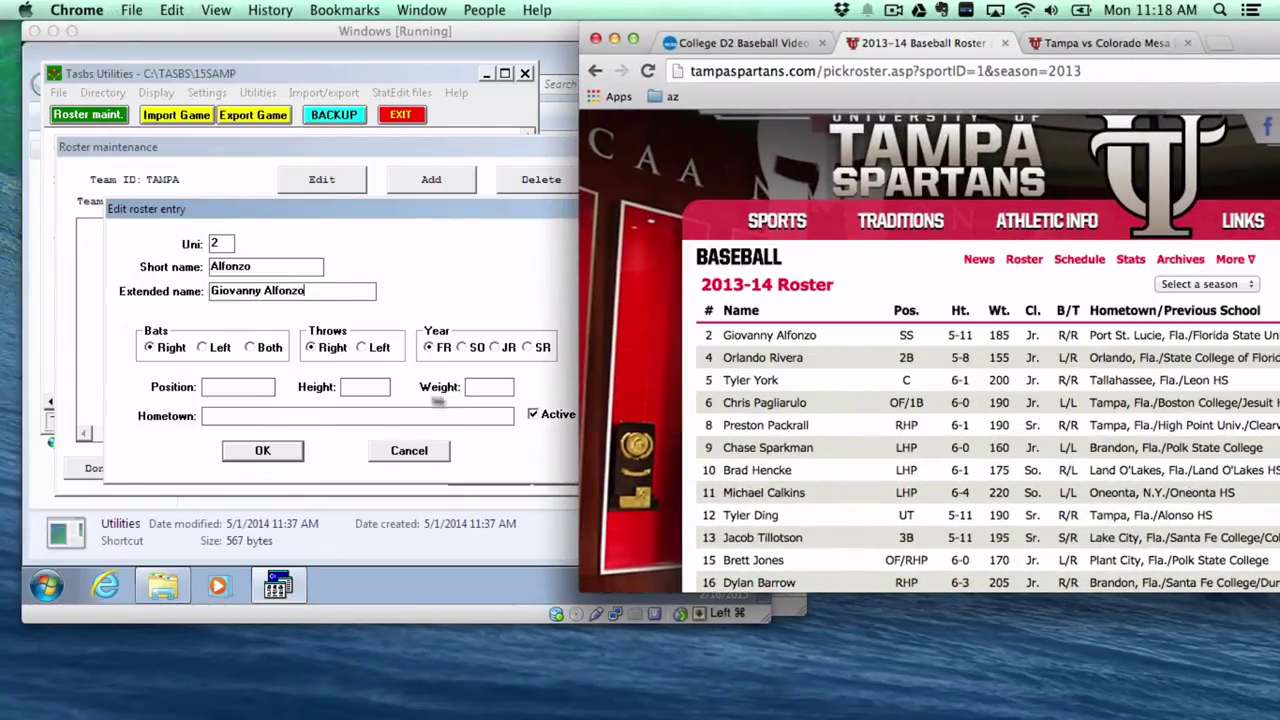
left_click(493, 352)
left_click(494, 349)
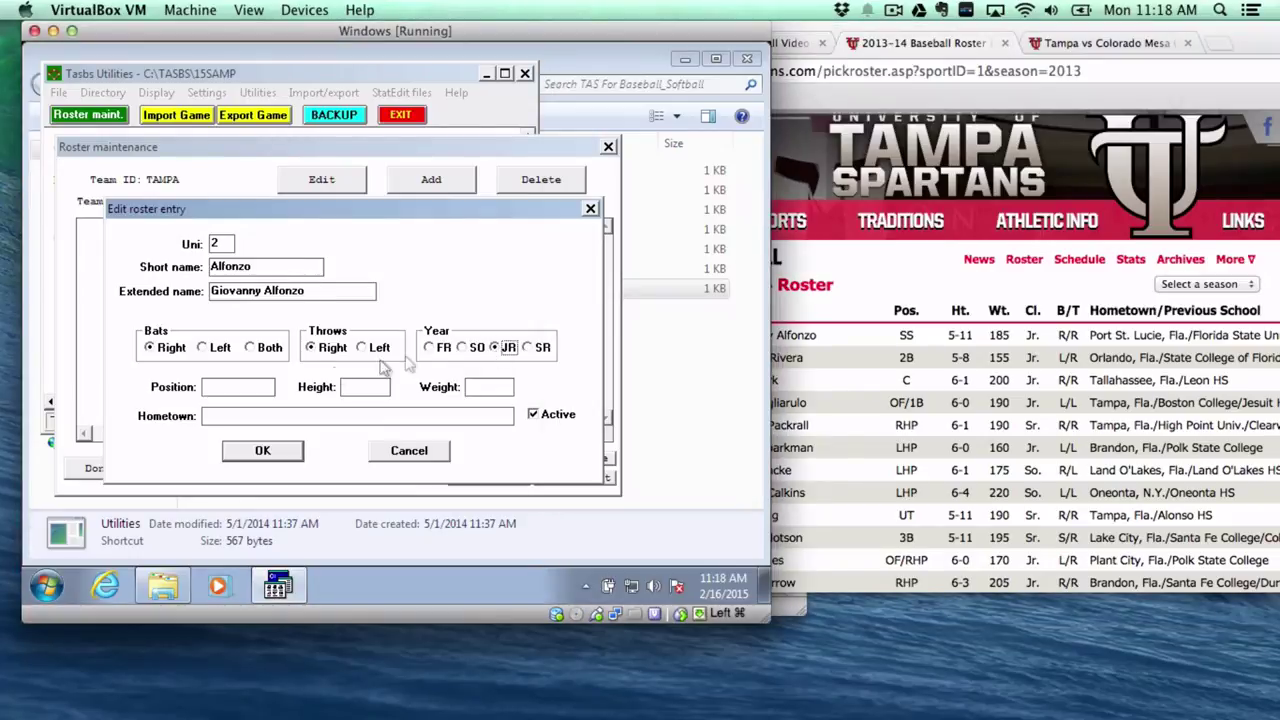
left_click(231, 391)
type("SS5-11")
key("Tab")
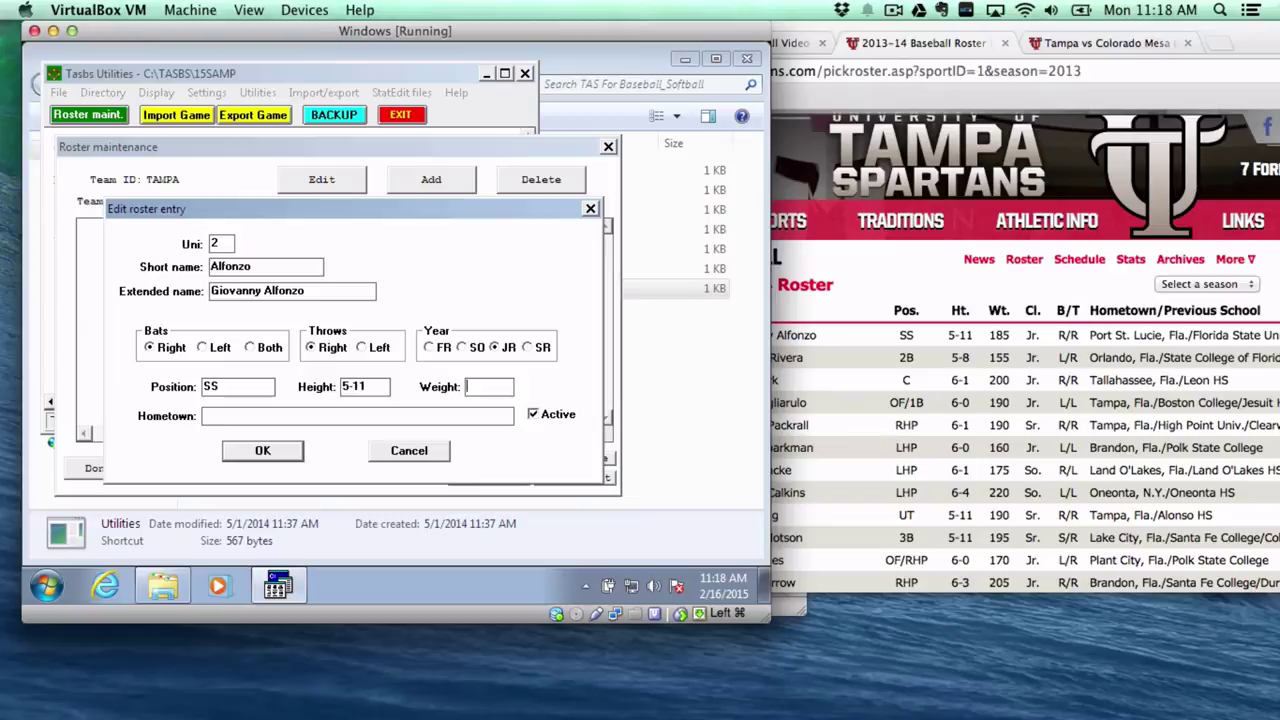
type("18")
type("Port St.")
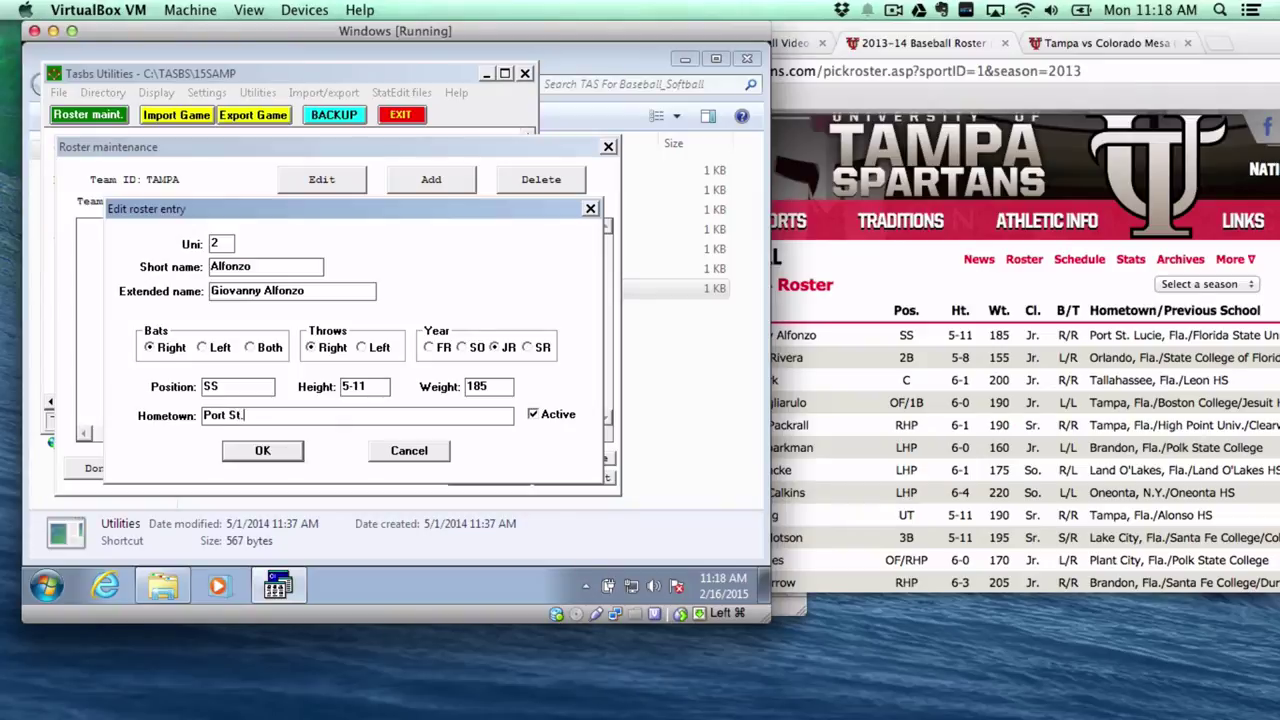
type(" Lucie, Fla.")
Save the player to the Tampa roster, apply the changes, and close roster maintenance.
left_click(263, 452)
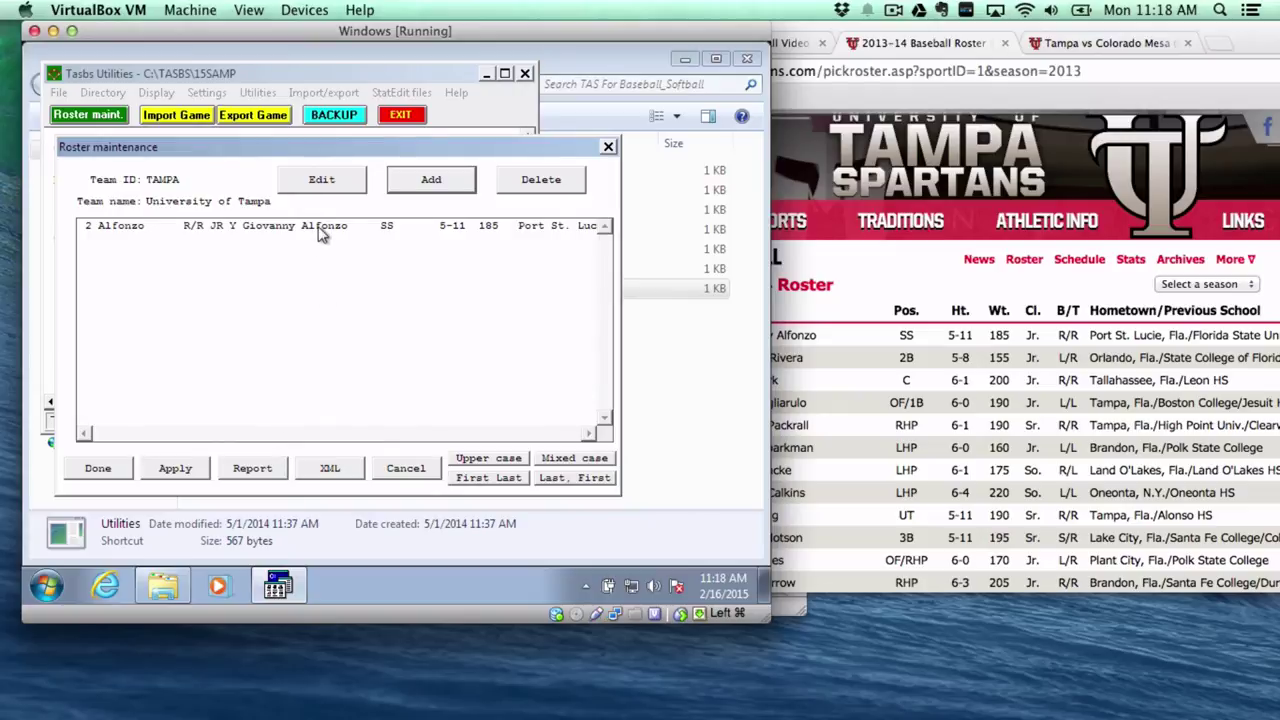
left_click(165, 473)
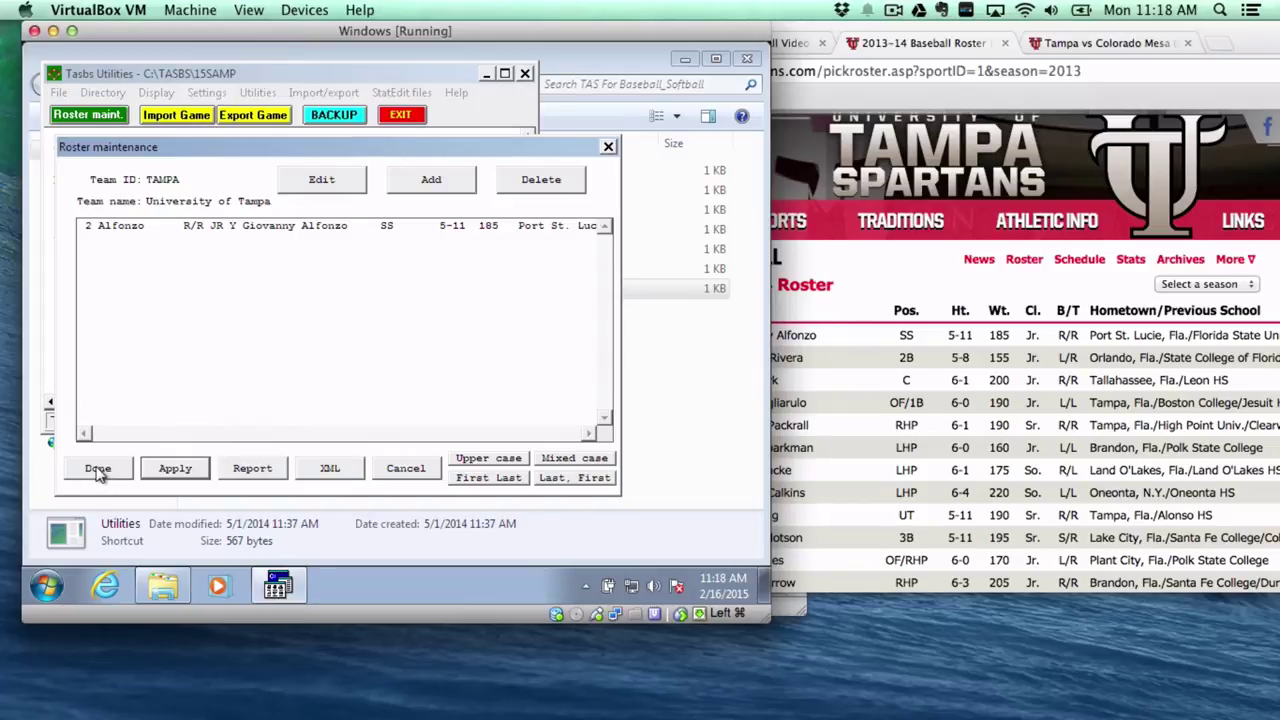
left_click(97, 470)
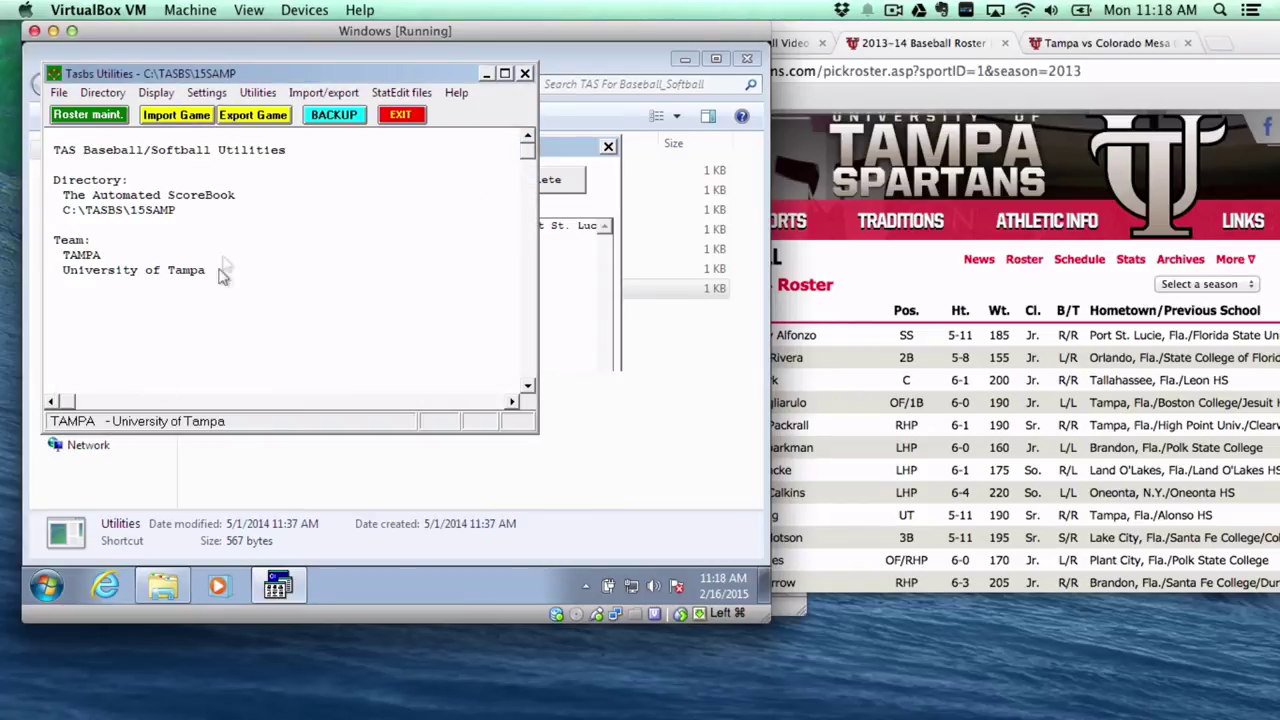
Add team MESA named Colorado-Mesa with short name Mesa, then select its row.
left_click(318, 96)
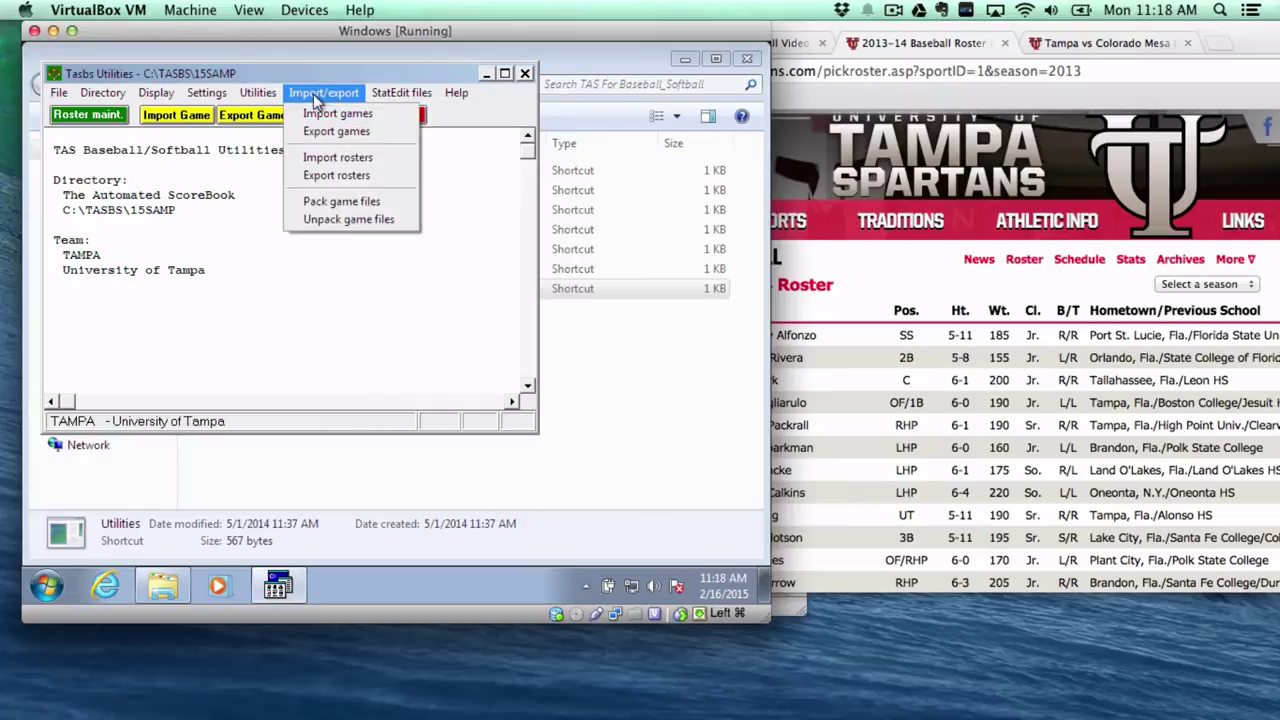
left_click(252, 94)
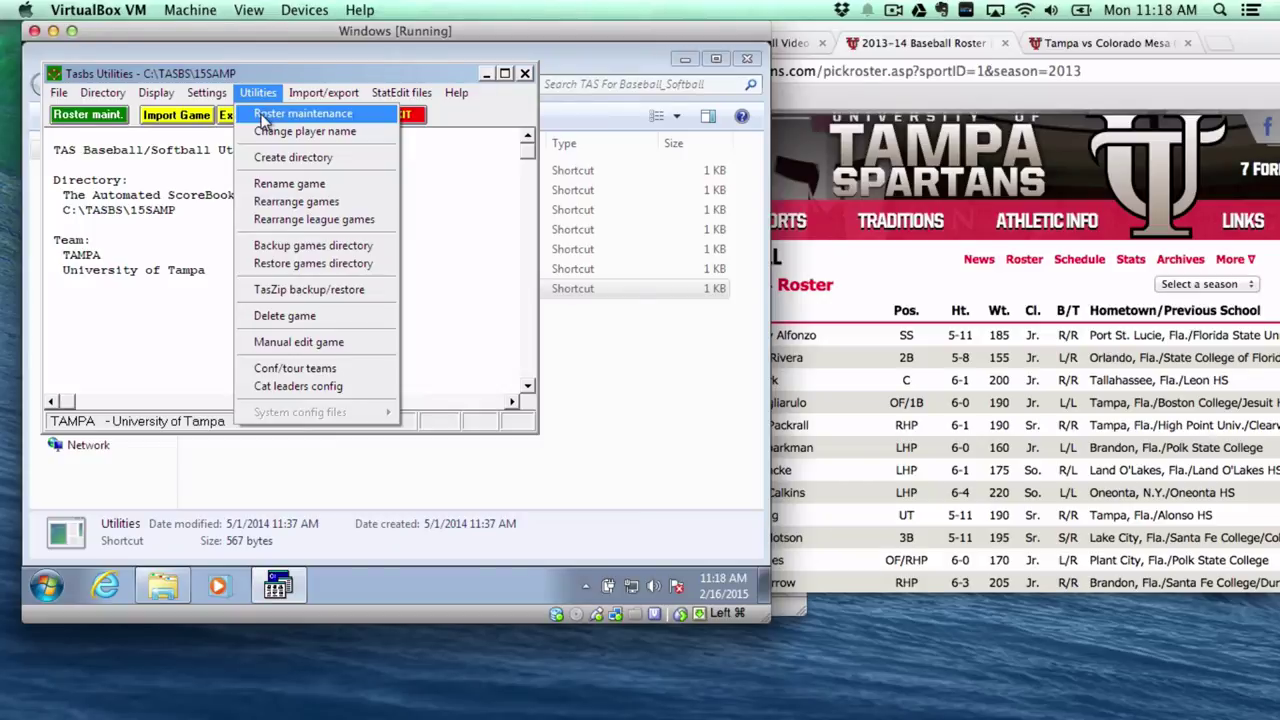
left_click(263, 116)
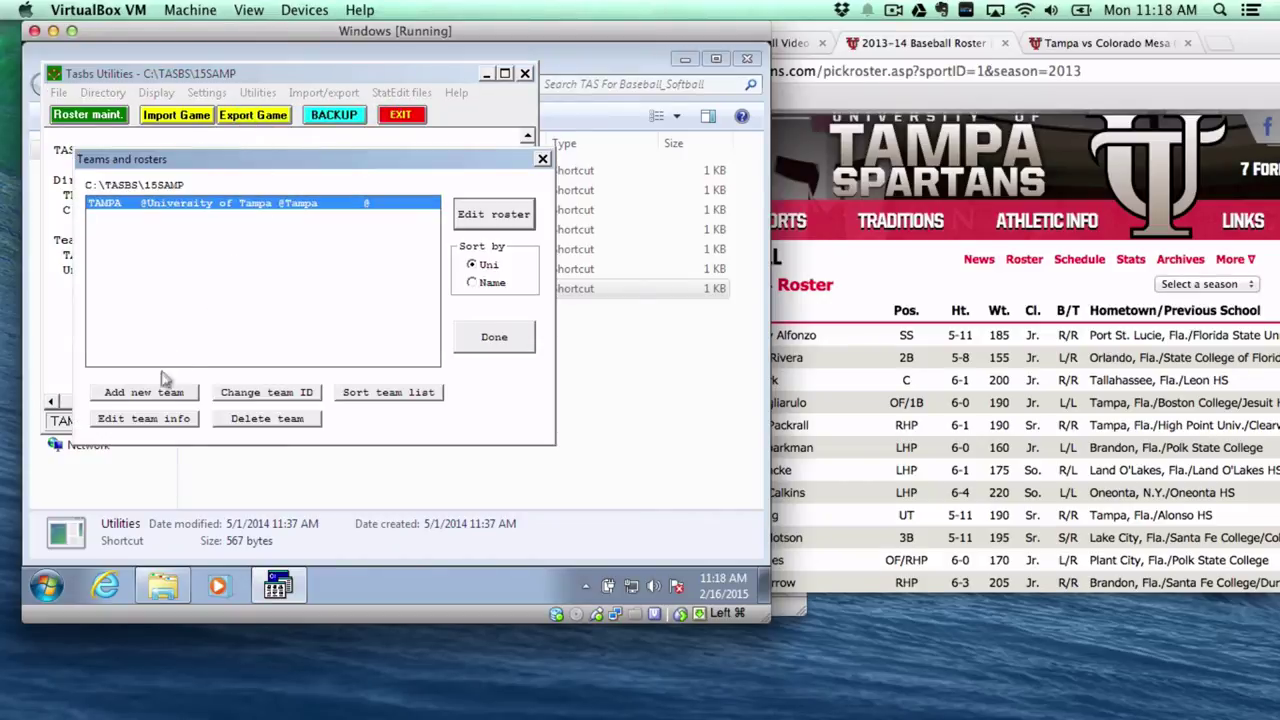
left_click(150, 395)
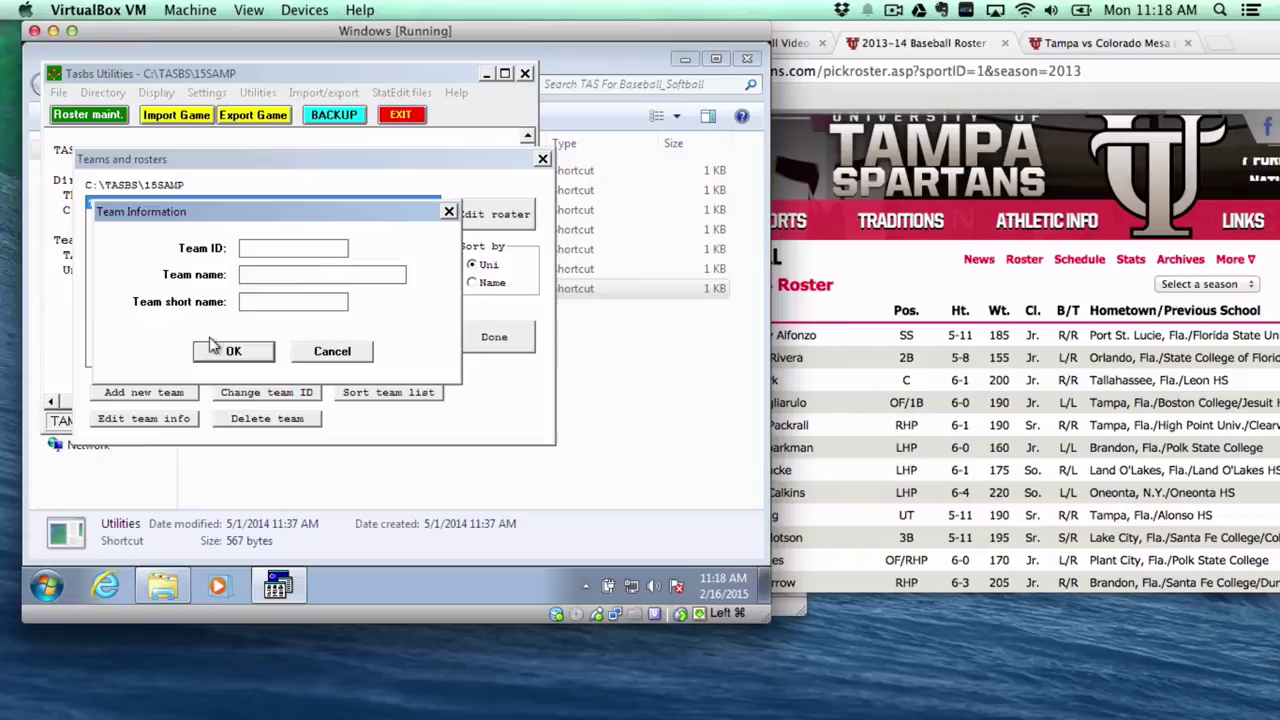
type("MES")
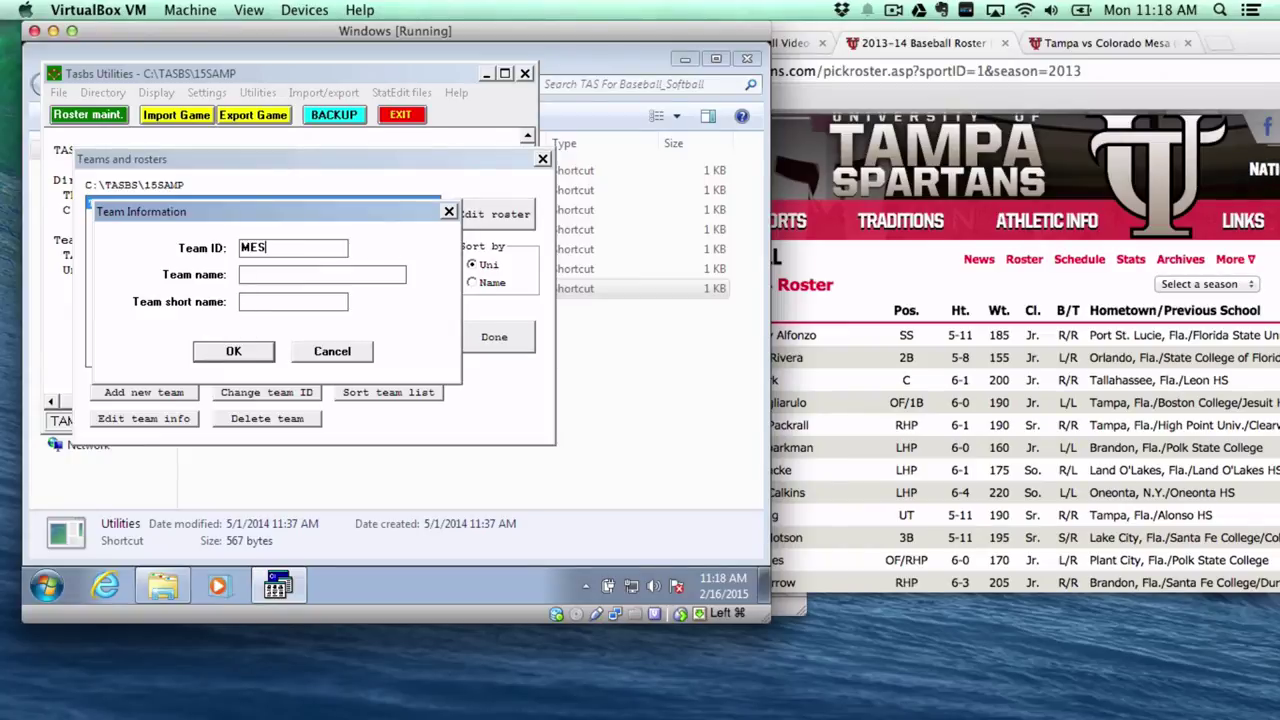
type("Colorado-")
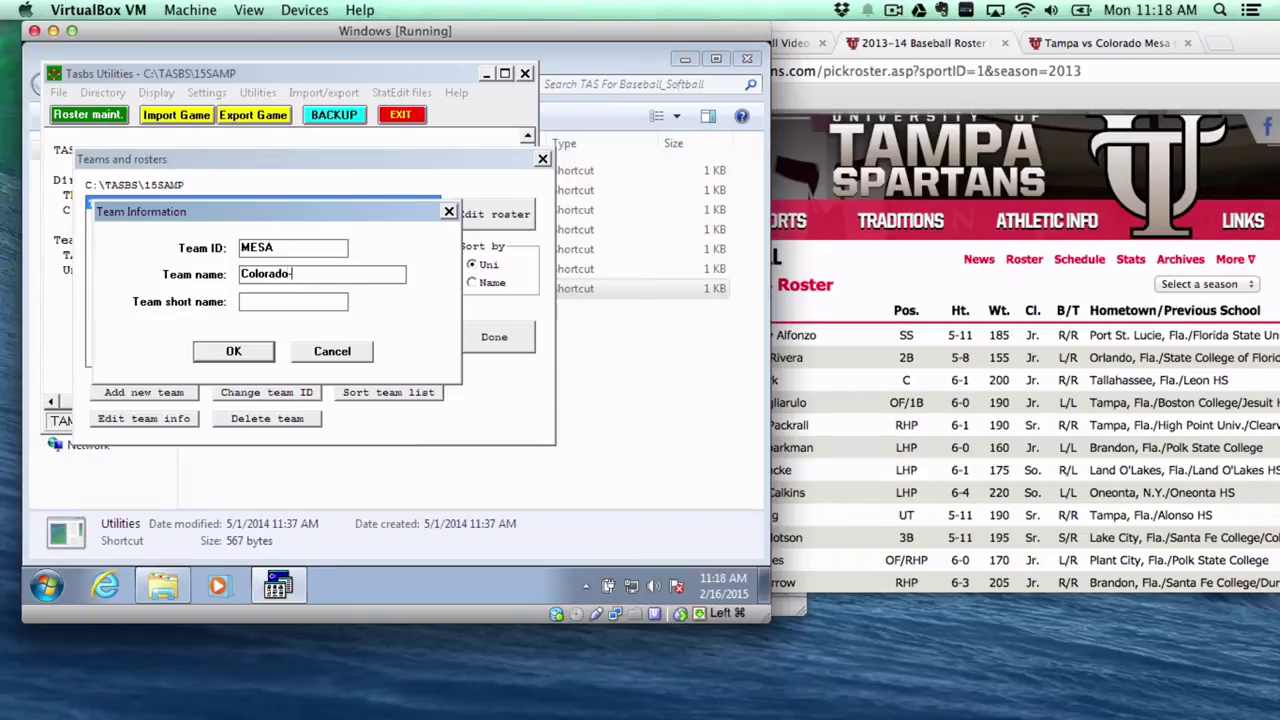
type("MeMesa")
left_click(231, 357)
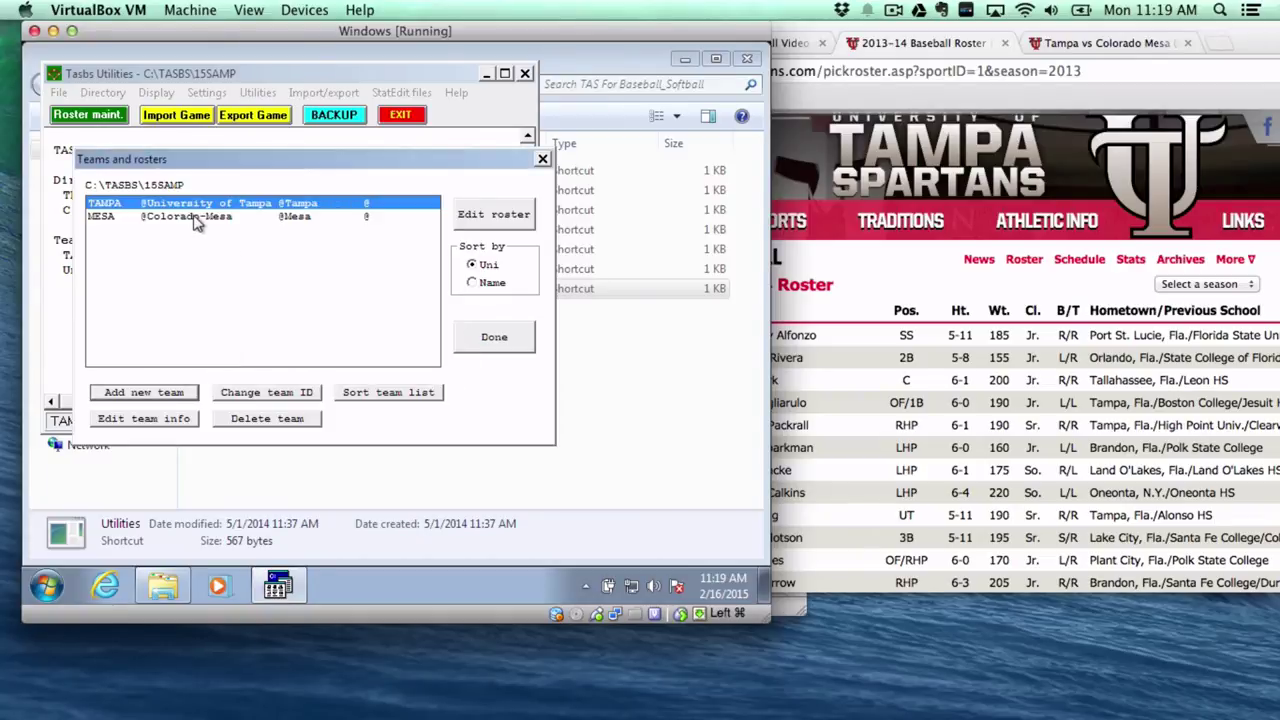
left_click(197, 218)
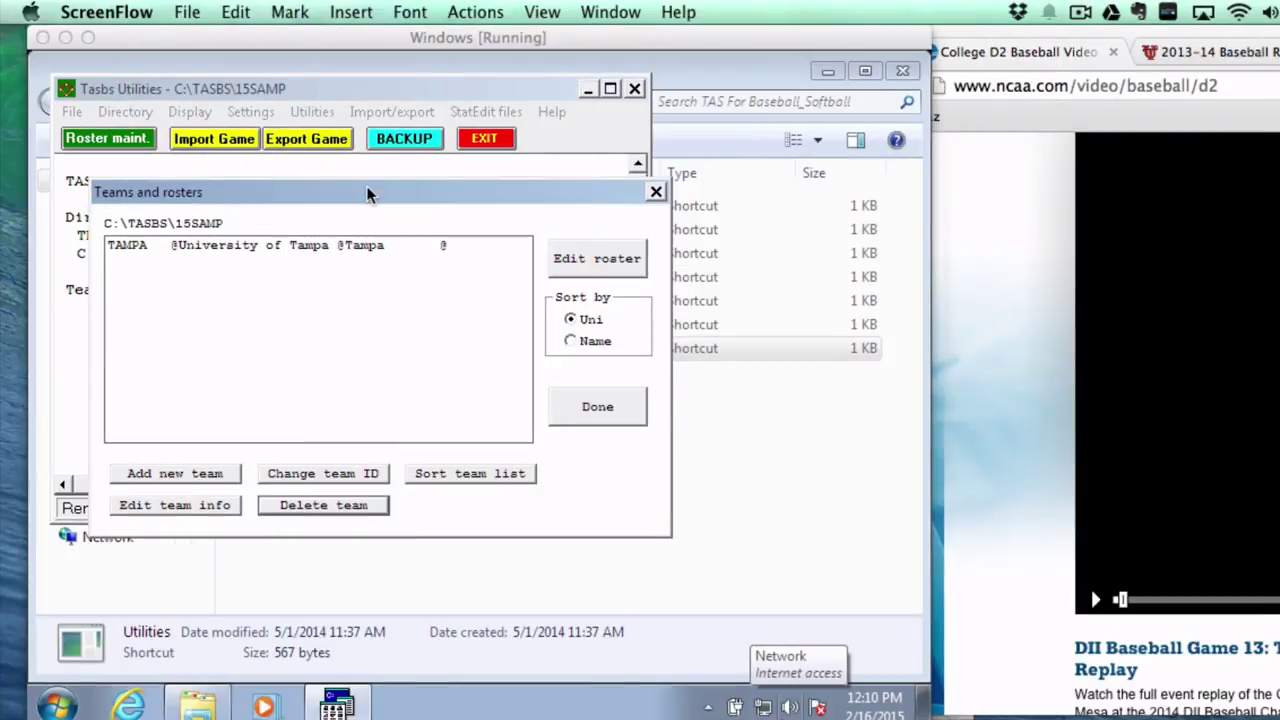
Exit and relaunch TAS Utilities, then start Import rosters from the Import/export menu.
left_click(366, 192)
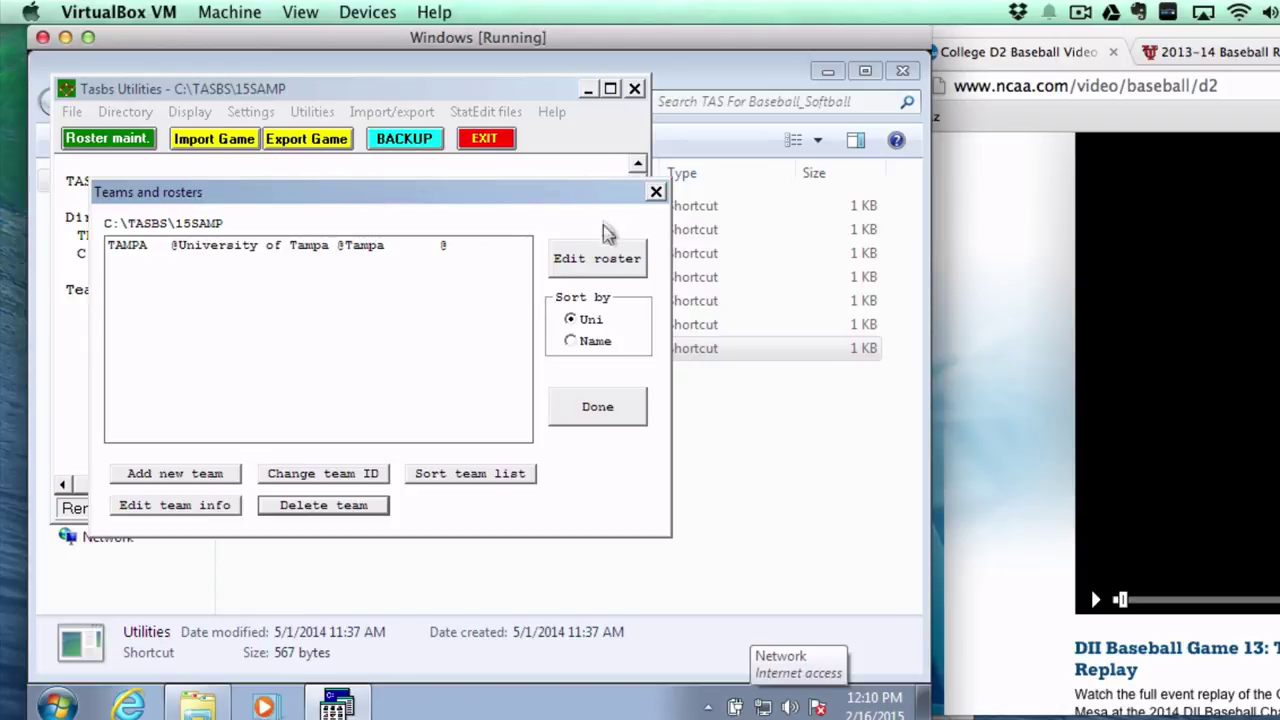
left_click(606, 407)
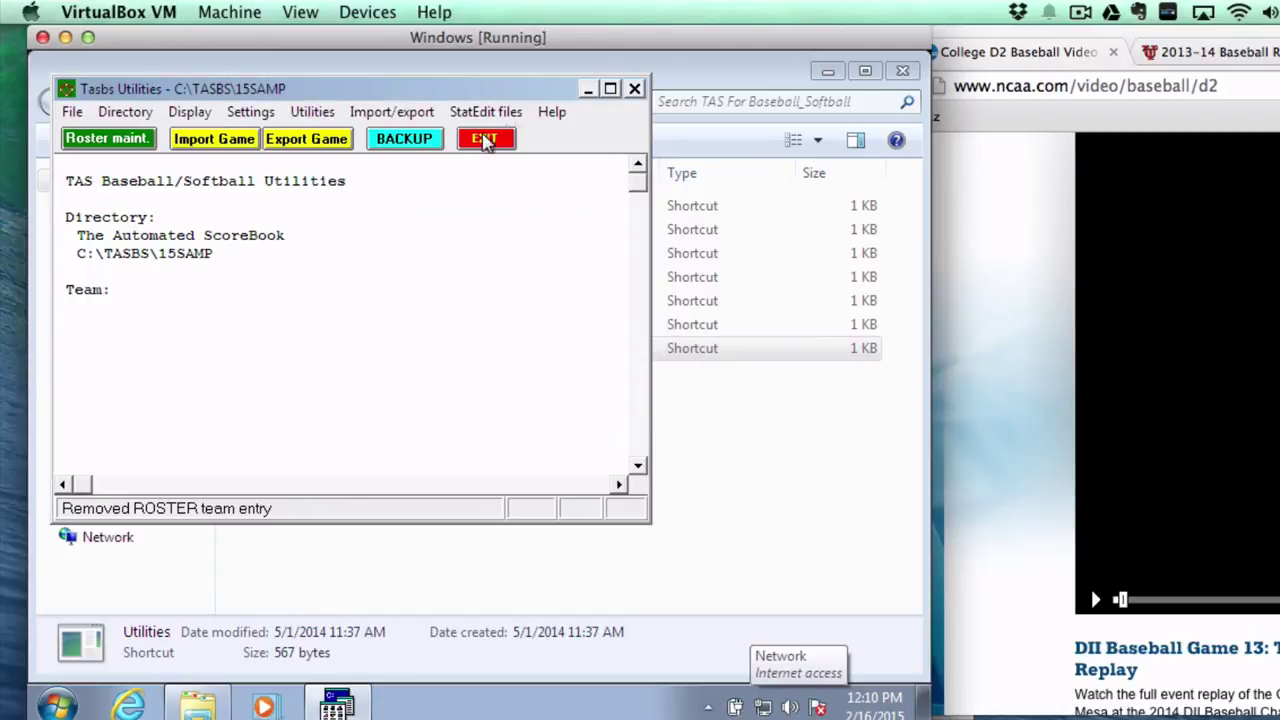
left_click(636, 90)
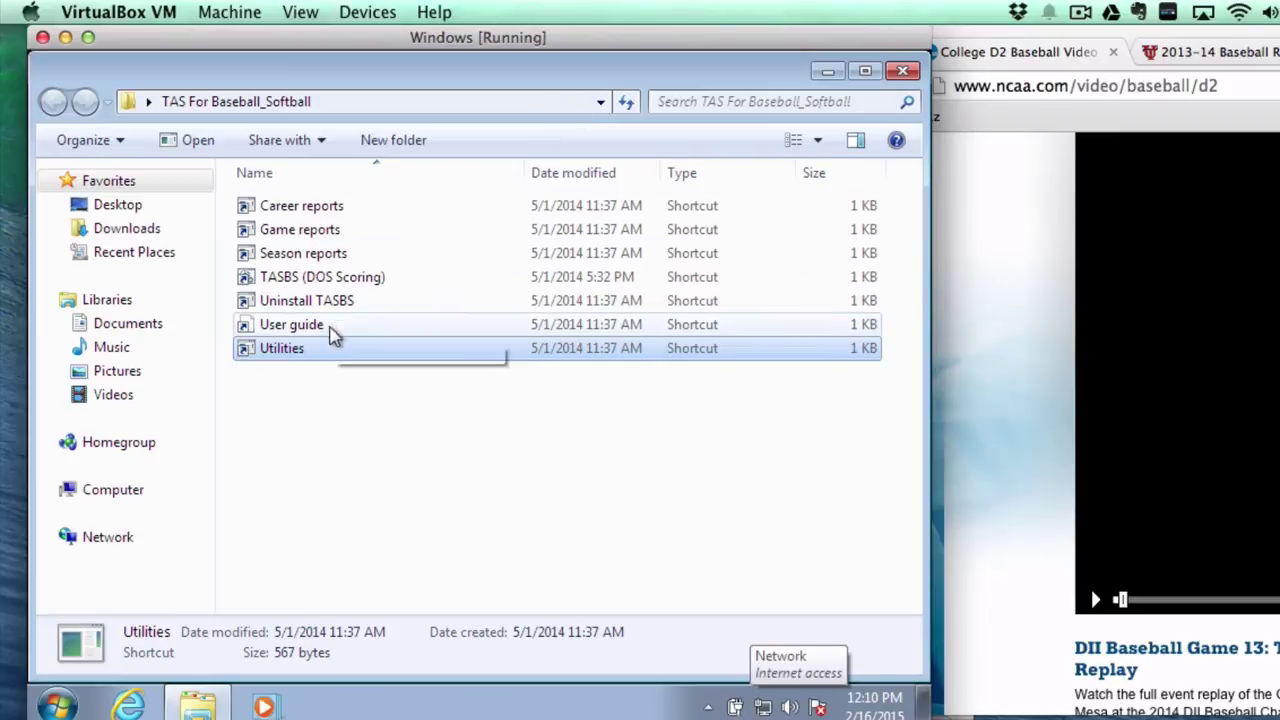
double_click(288, 357)
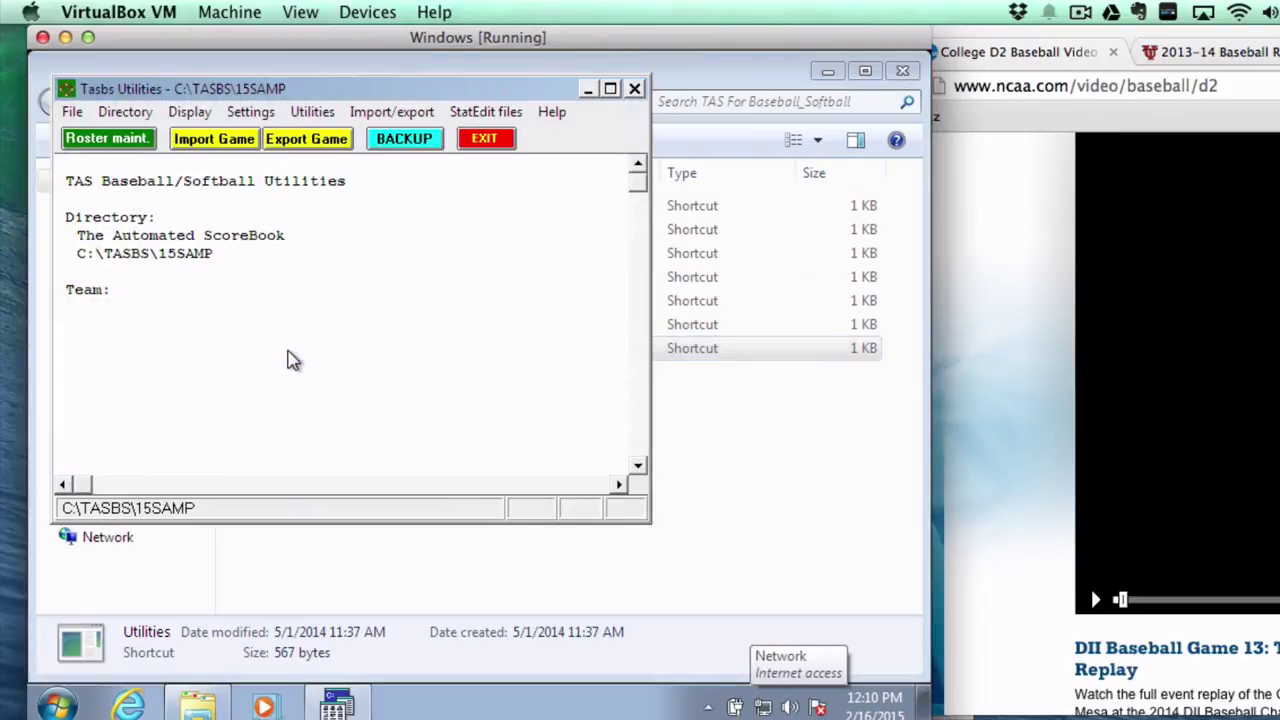
left_click(370, 115)
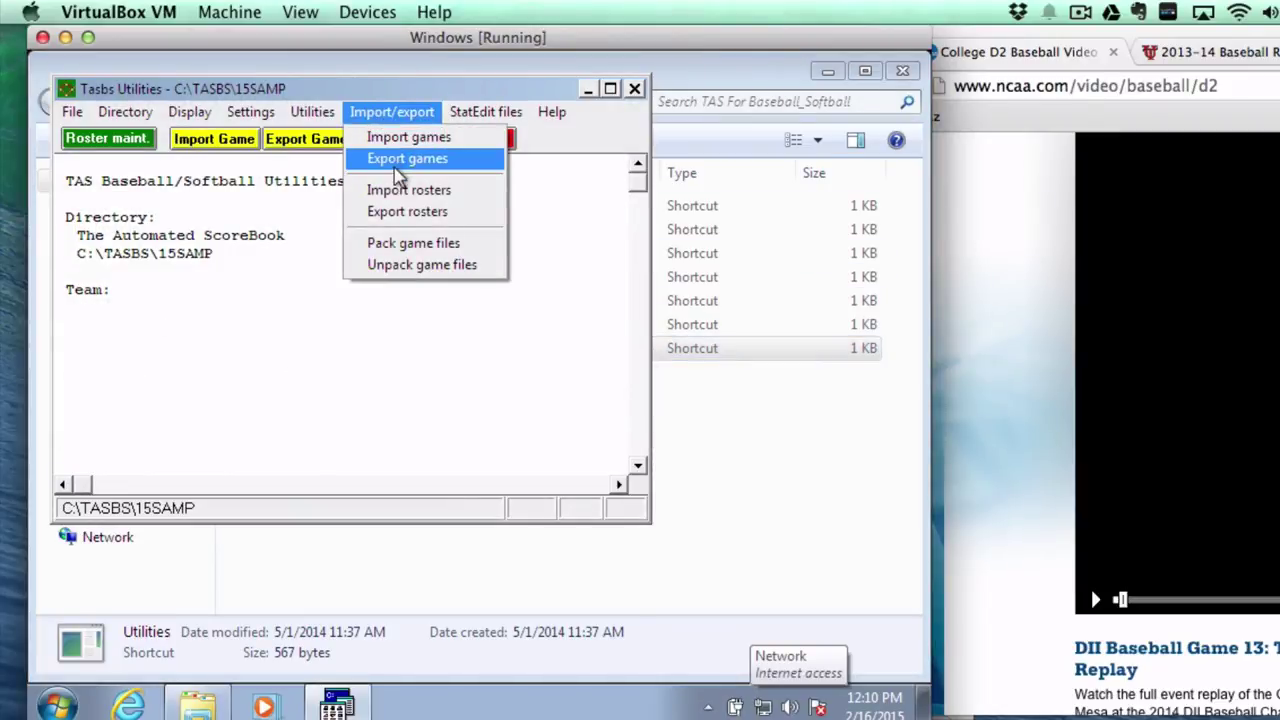
left_click(397, 190)
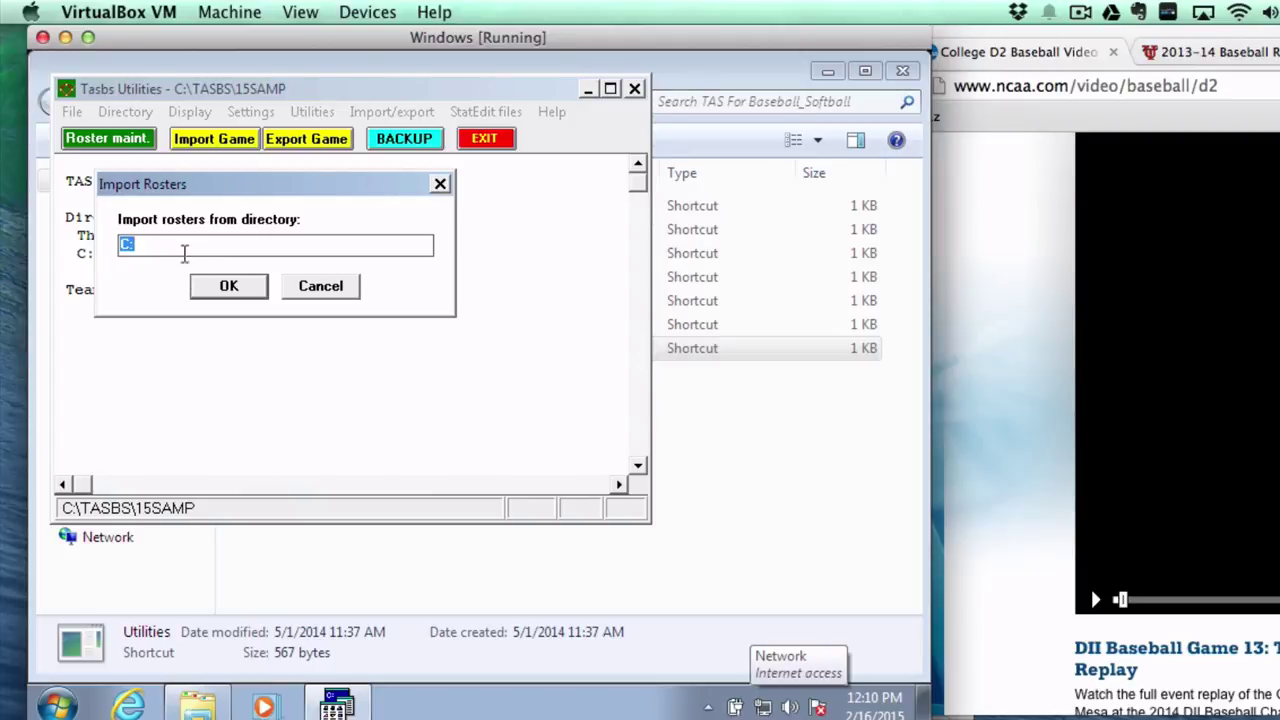
Import MESA.TRO from C: as team MESA and confirm the Colorado-Mesa team information.
left_click(229, 287)
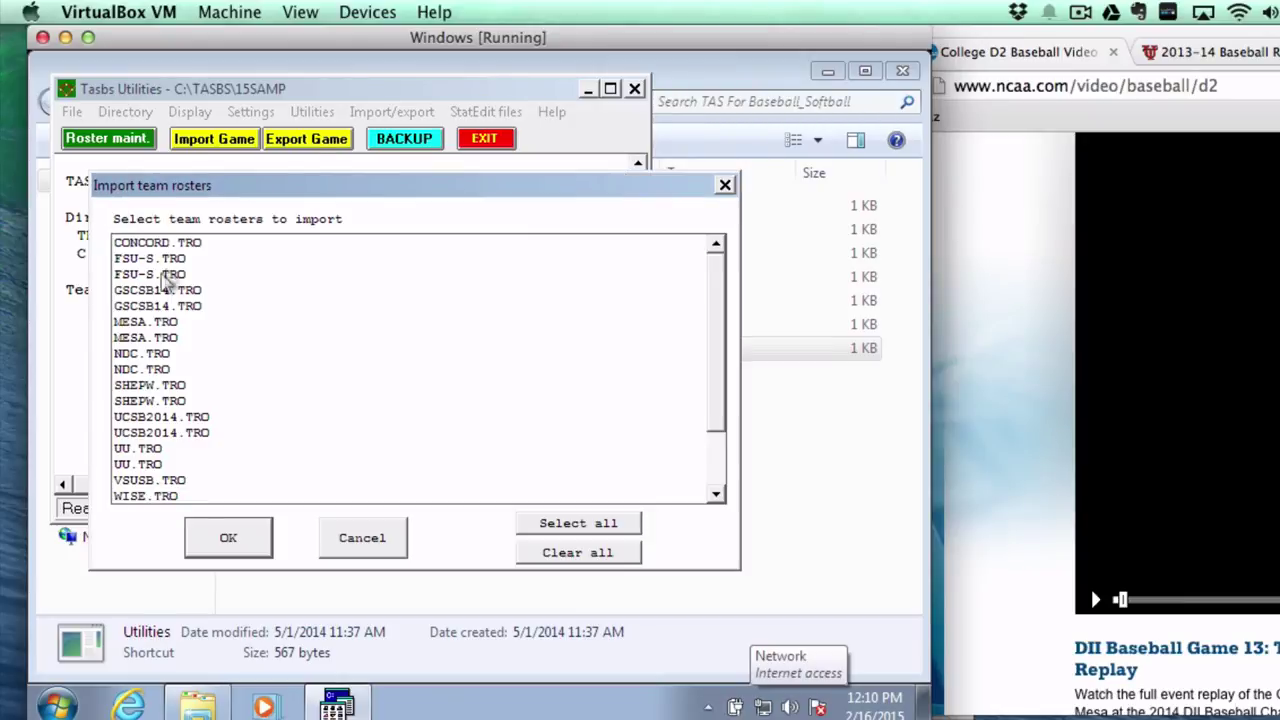
left_click(160, 322)
left_click(215, 541)
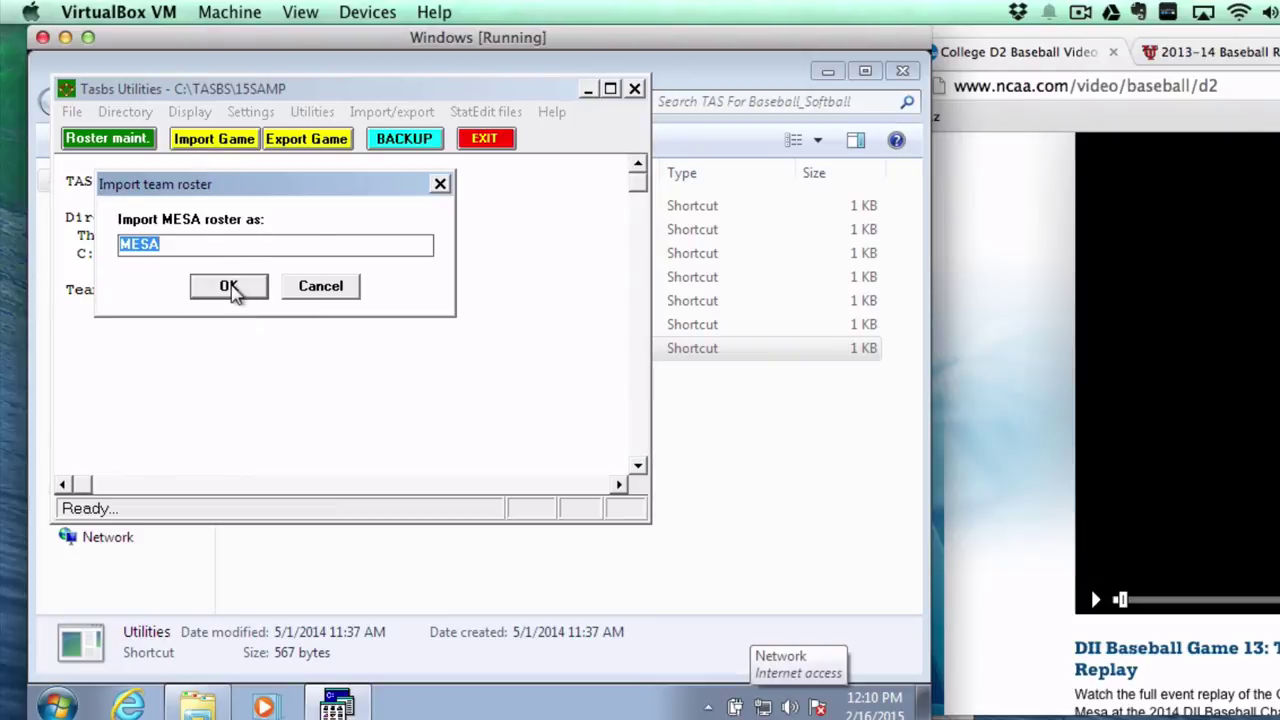
left_click(229, 287)
left_click(258, 177)
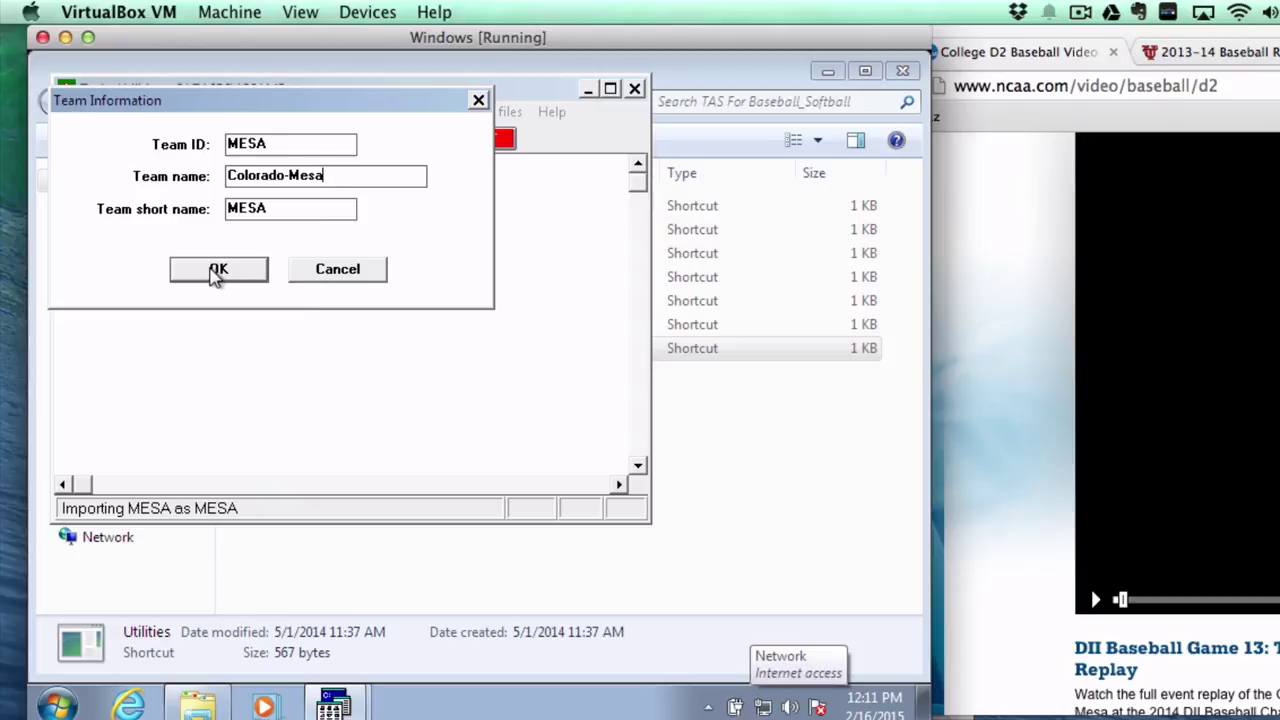
left_click(216, 272)
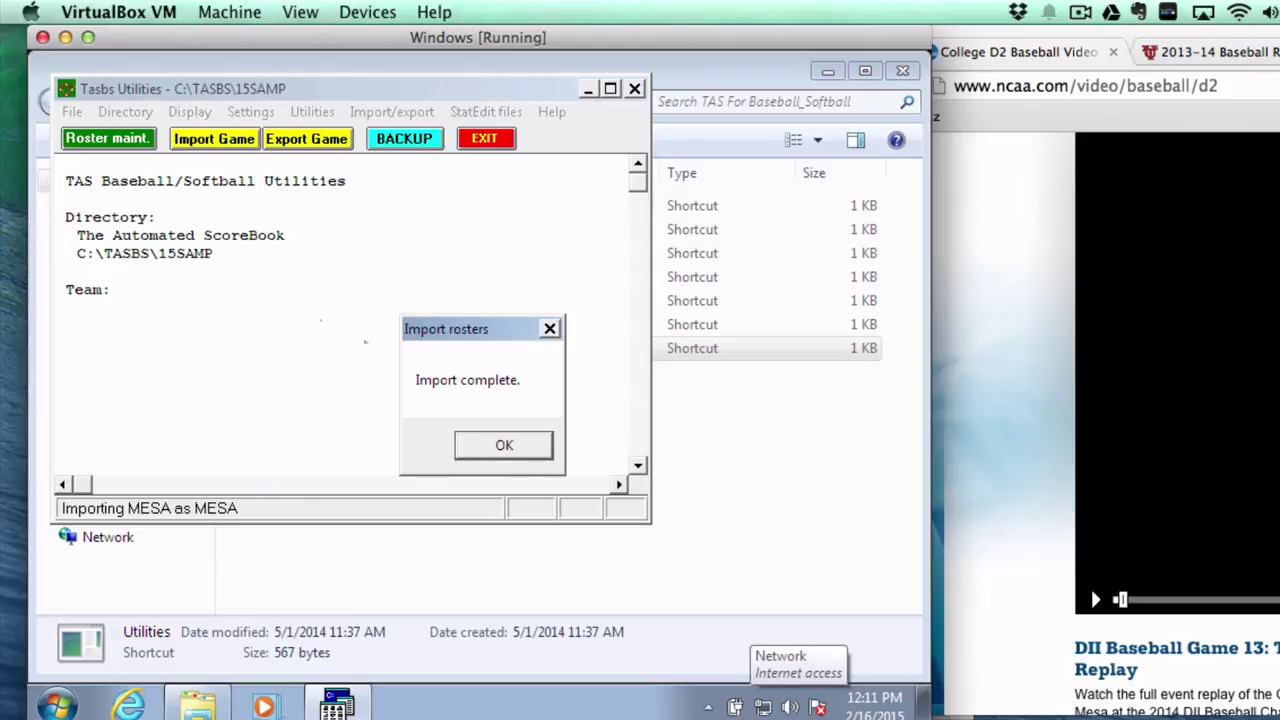
Open the MESA roster, scroll through players numbered 2 to 55, and close it.
left_click(497, 446)
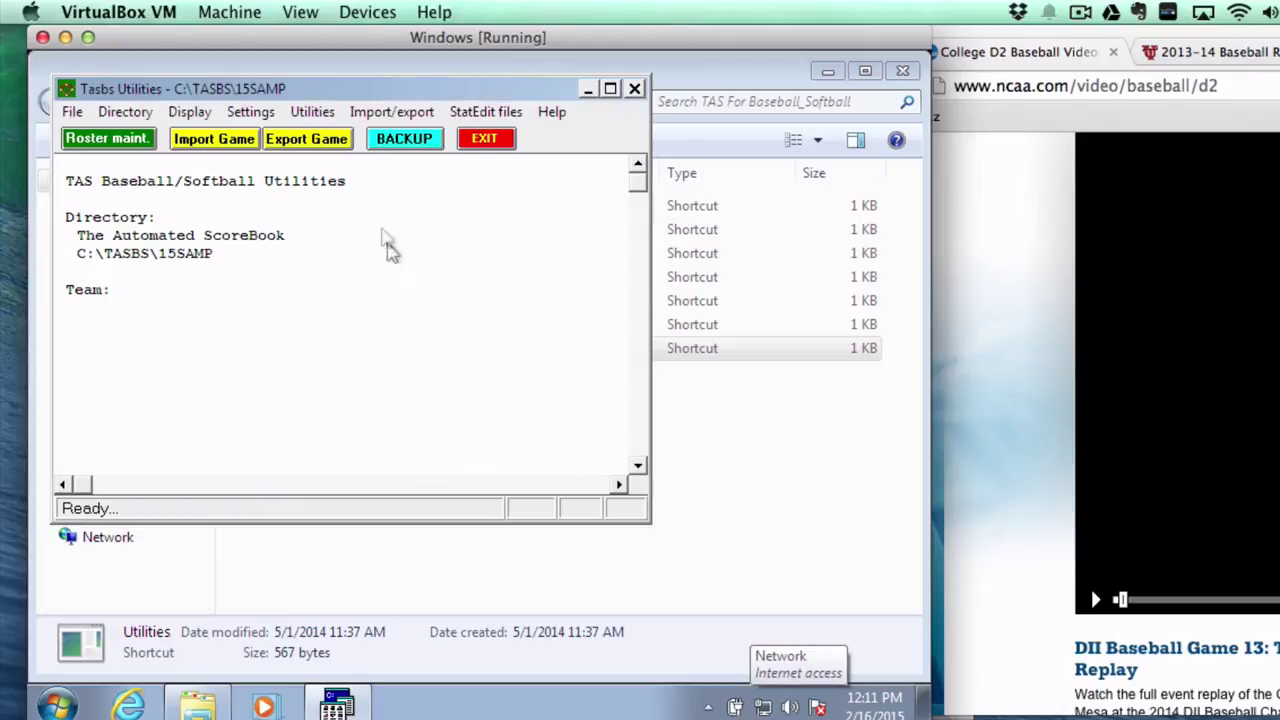
left_click(378, 115)
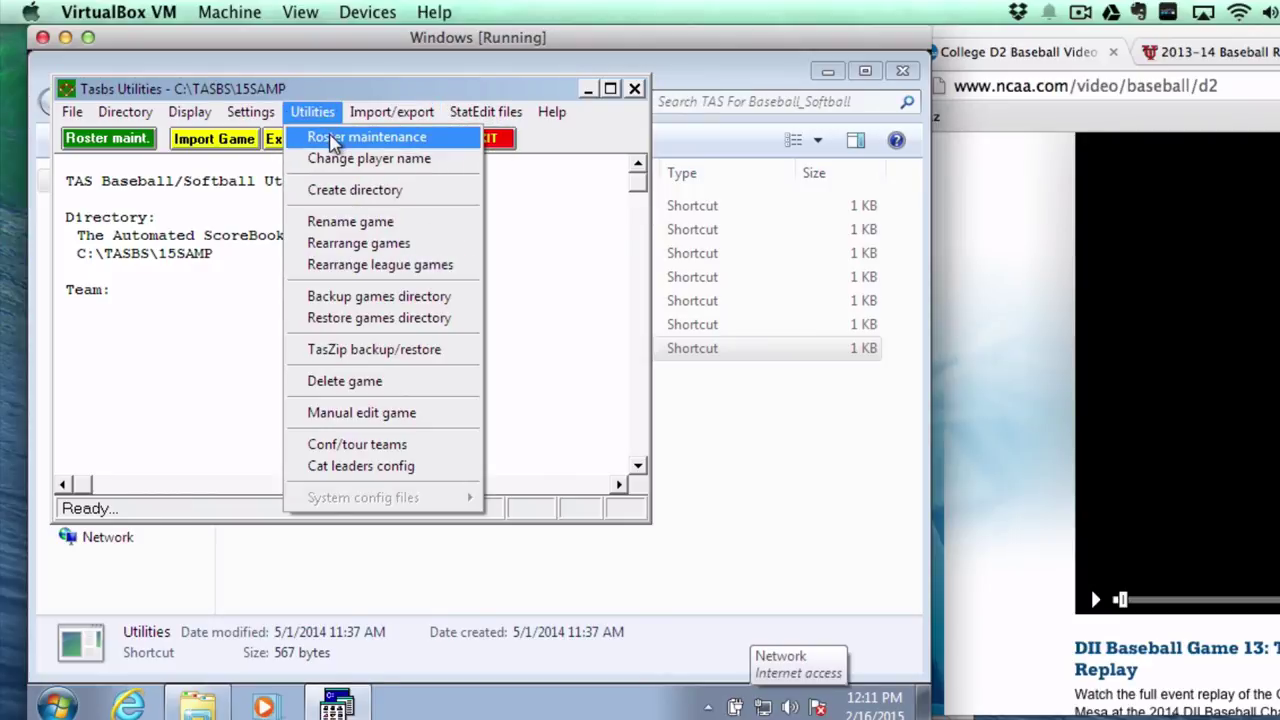
left_click(333, 138)
left_click(262, 261)
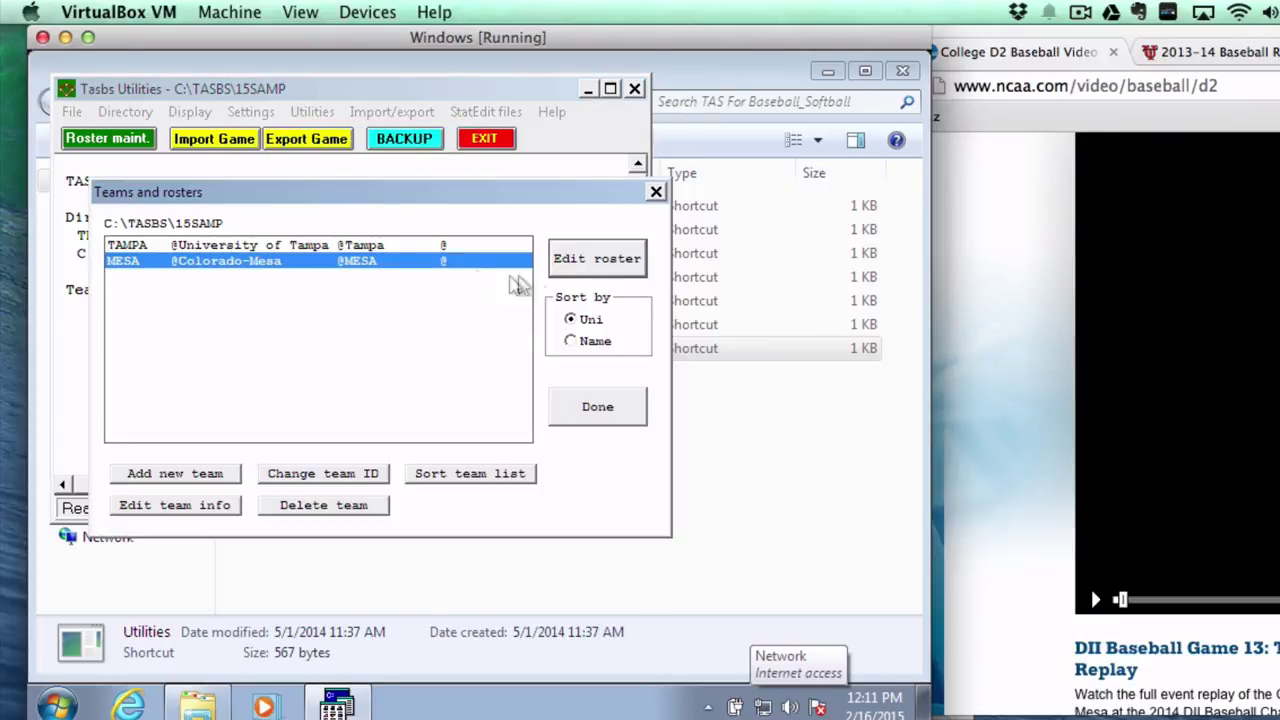
left_click(560, 272)
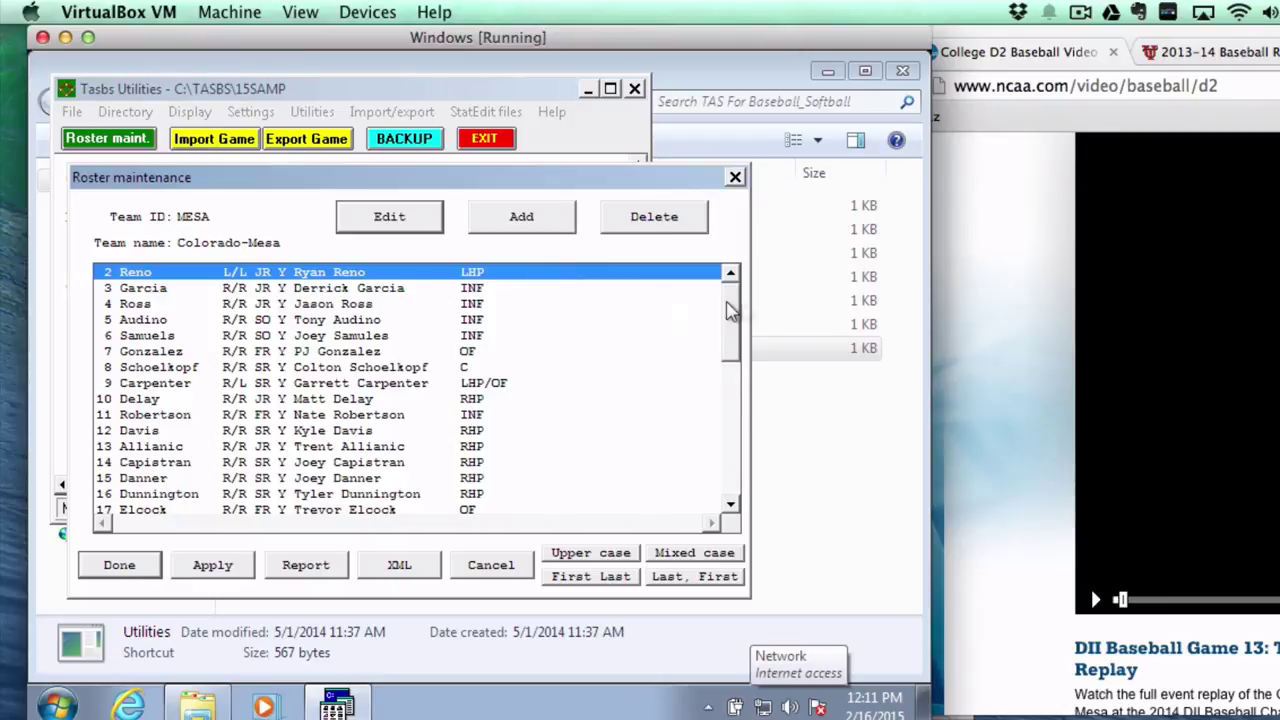
left_click_drag(732, 312, 717, 277)
left_click(208, 567)
left_click(135, 576)
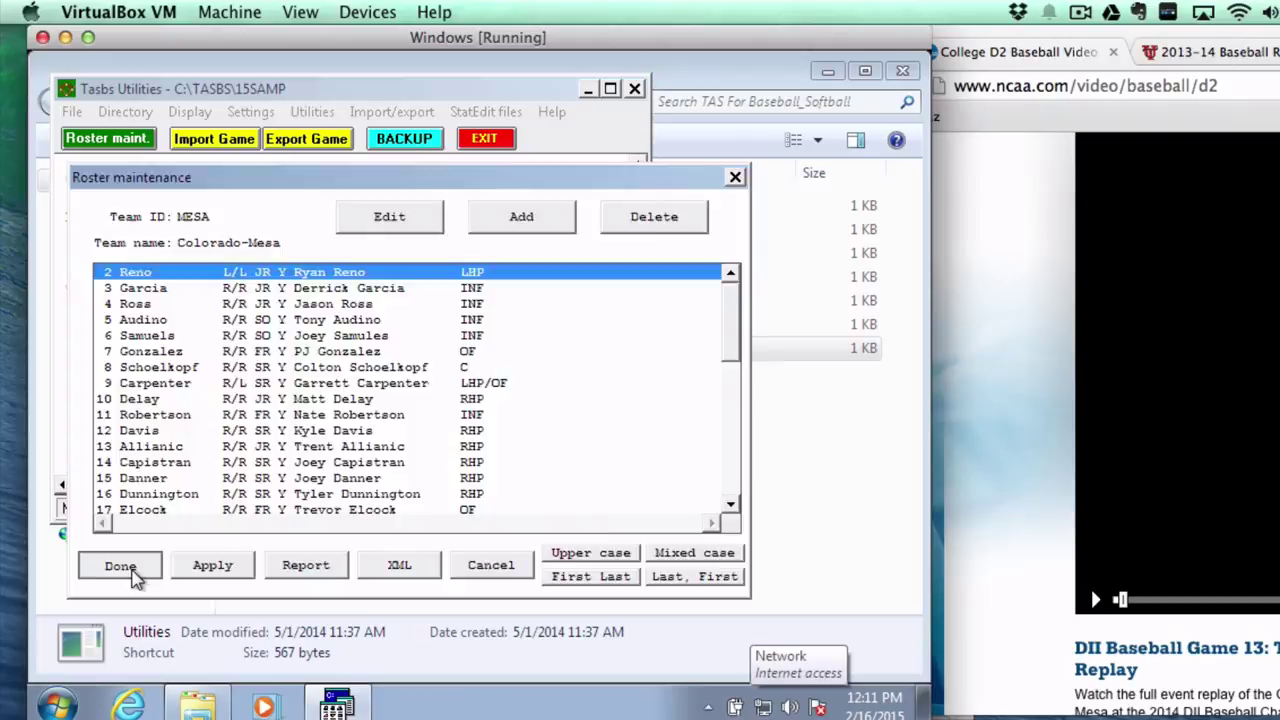